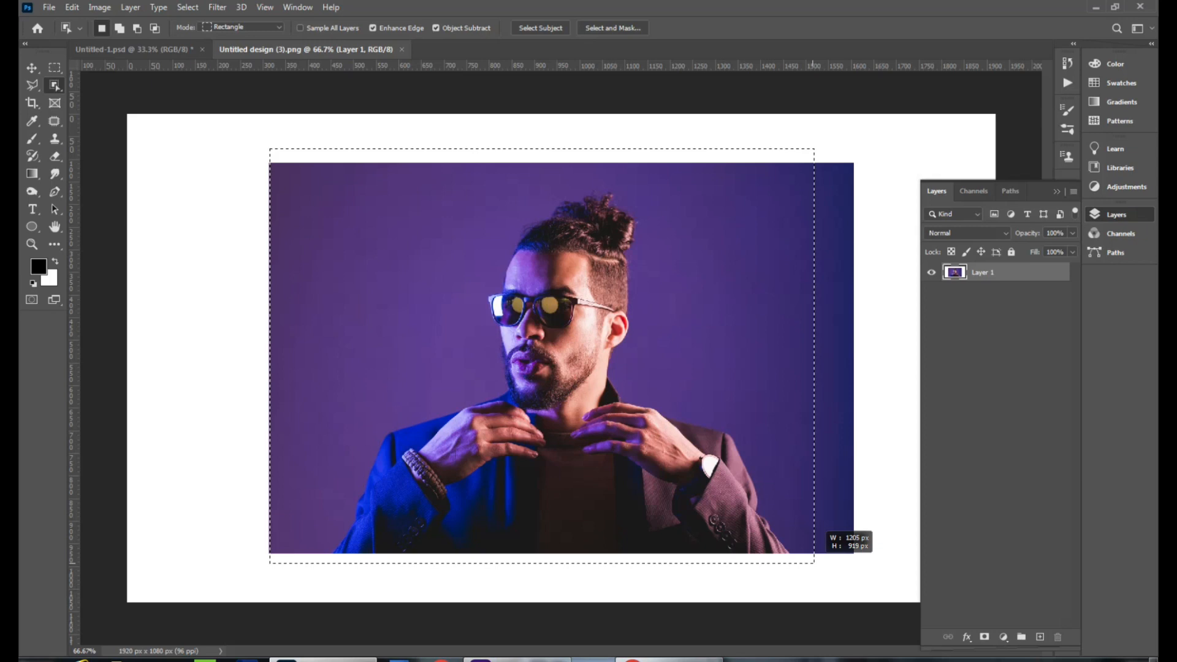
Select the man with the Object Selection tool and mask out the purple and white background
{"action": "left_click_drag", "start_coordinate": [814, 563], "coordinate": [814, 563]}
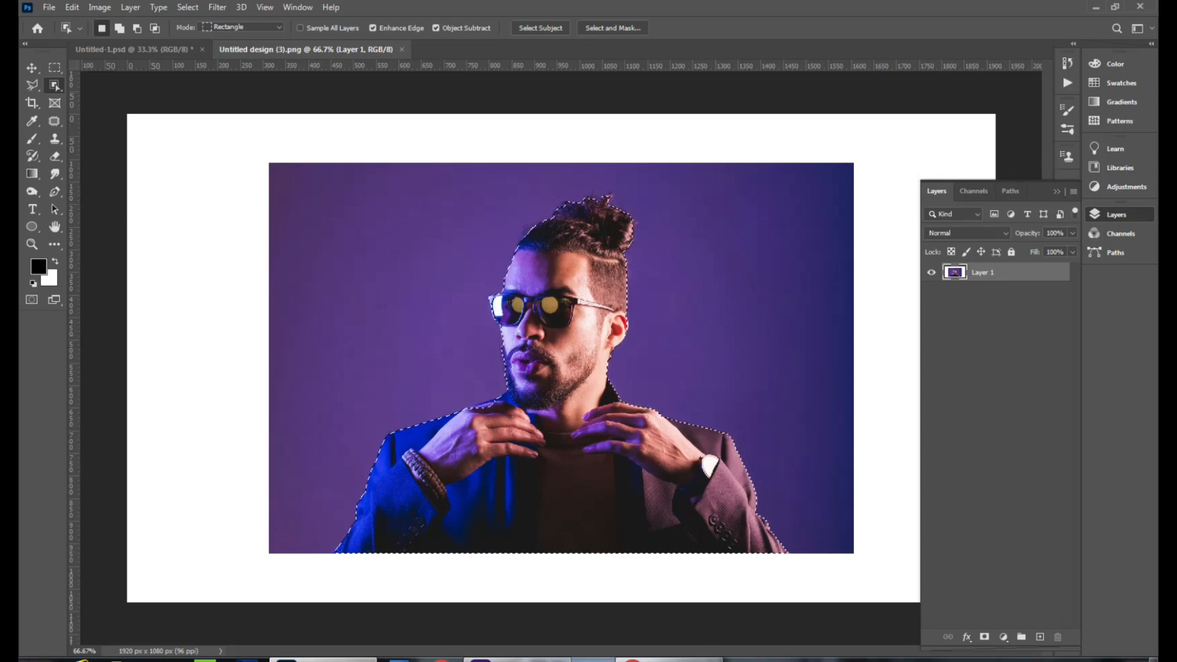
{"action": "left_click", "coordinate": [984, 637]}
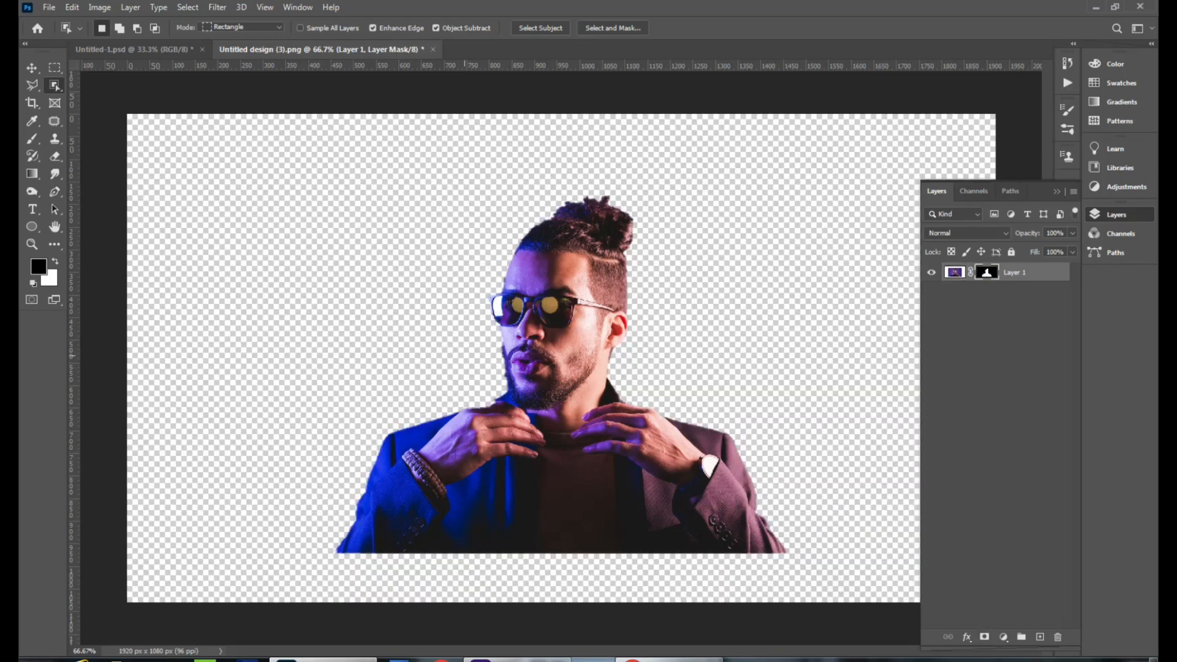
{"action": "key", "text": "v"}
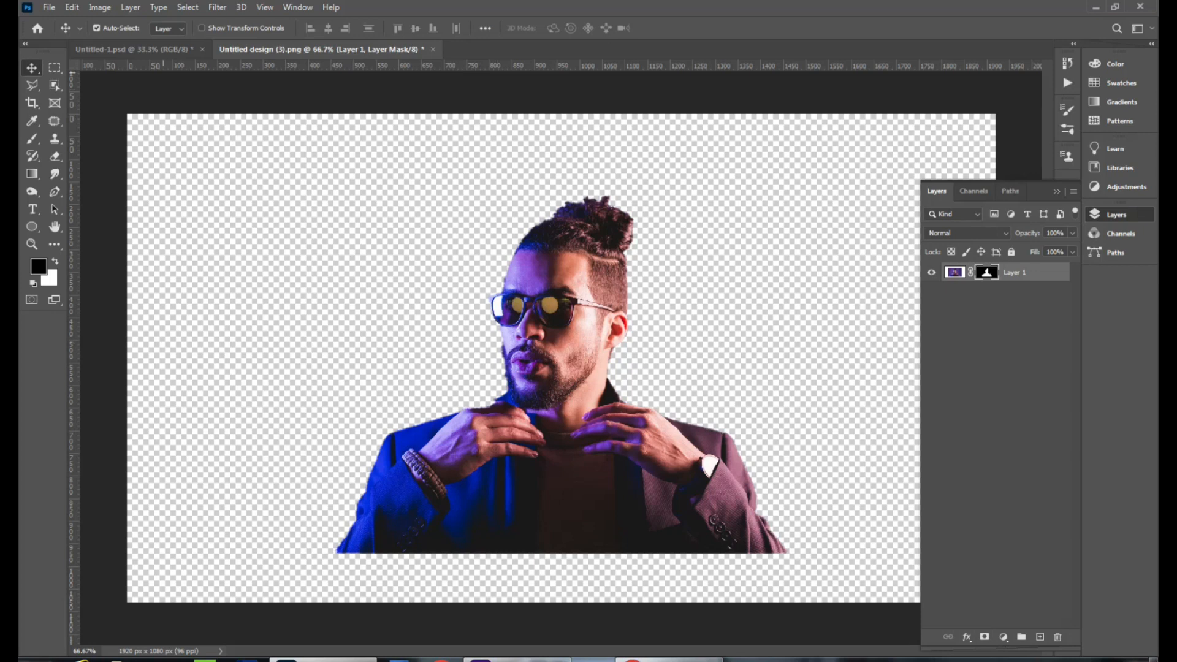
In Untitled-1.psd, add the letter Z as black text in Baskerville Old Face near the middle of the canvas
{"action": "left_click_drag", "start_coordinate": [163, 73], "coordinate": [533, 351]}
{"action": "key", "text": "t"}
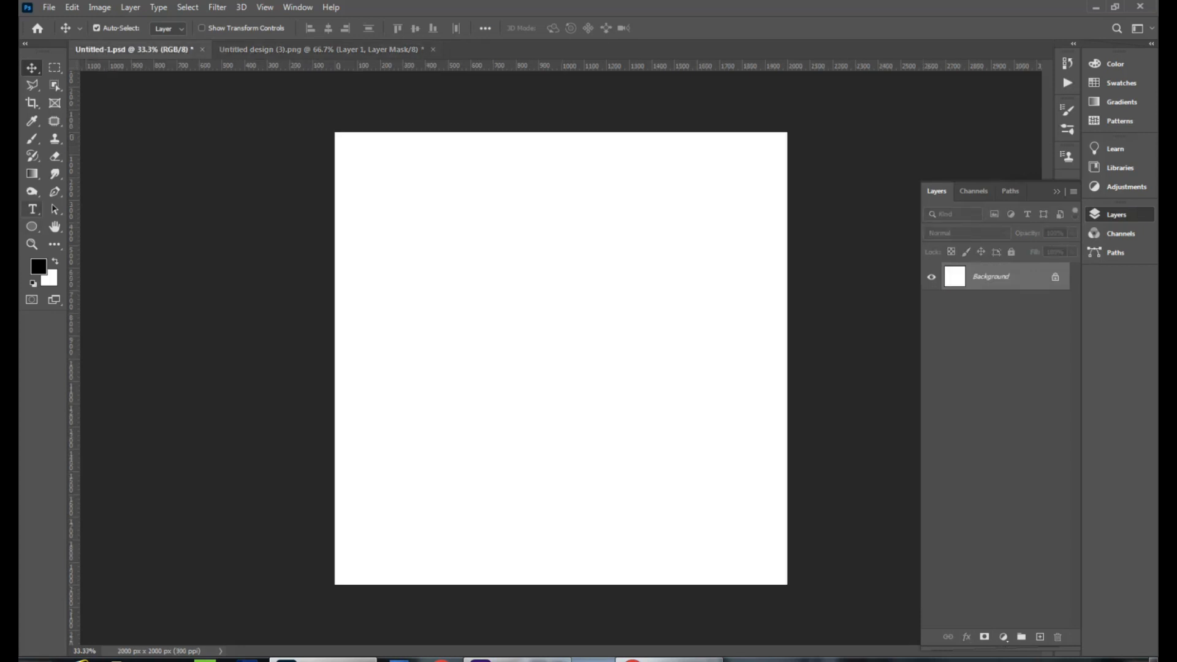
{"action": "left_click", "coordinate": [466, 348]}
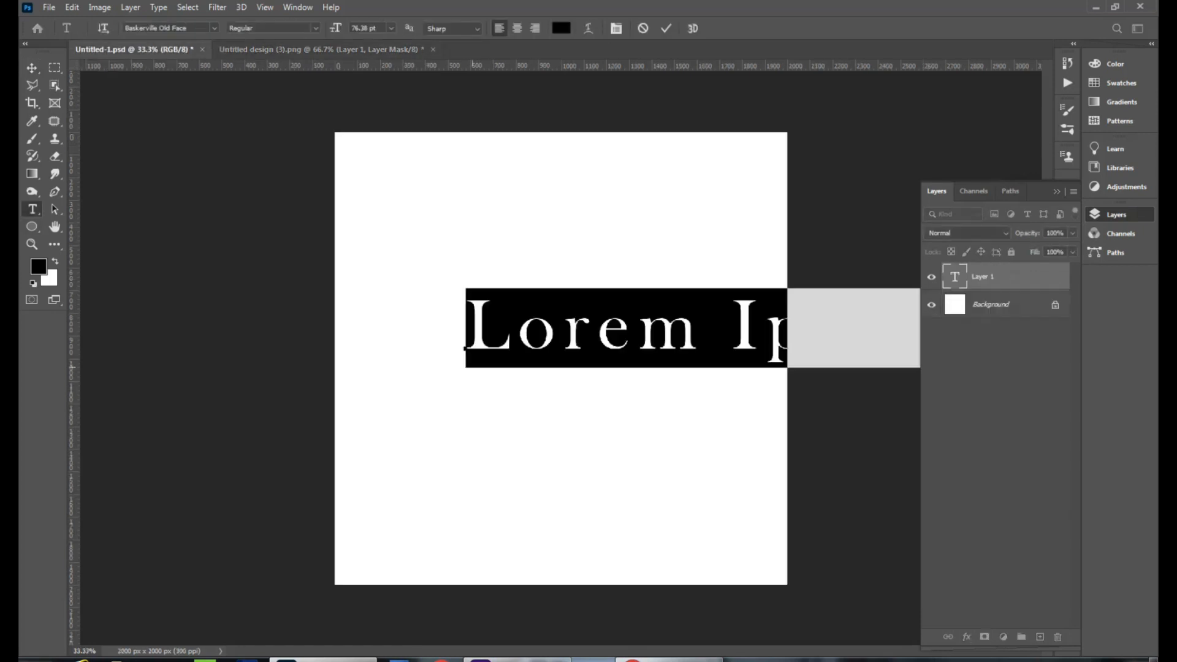
{"action": "type", "text": "Z"}
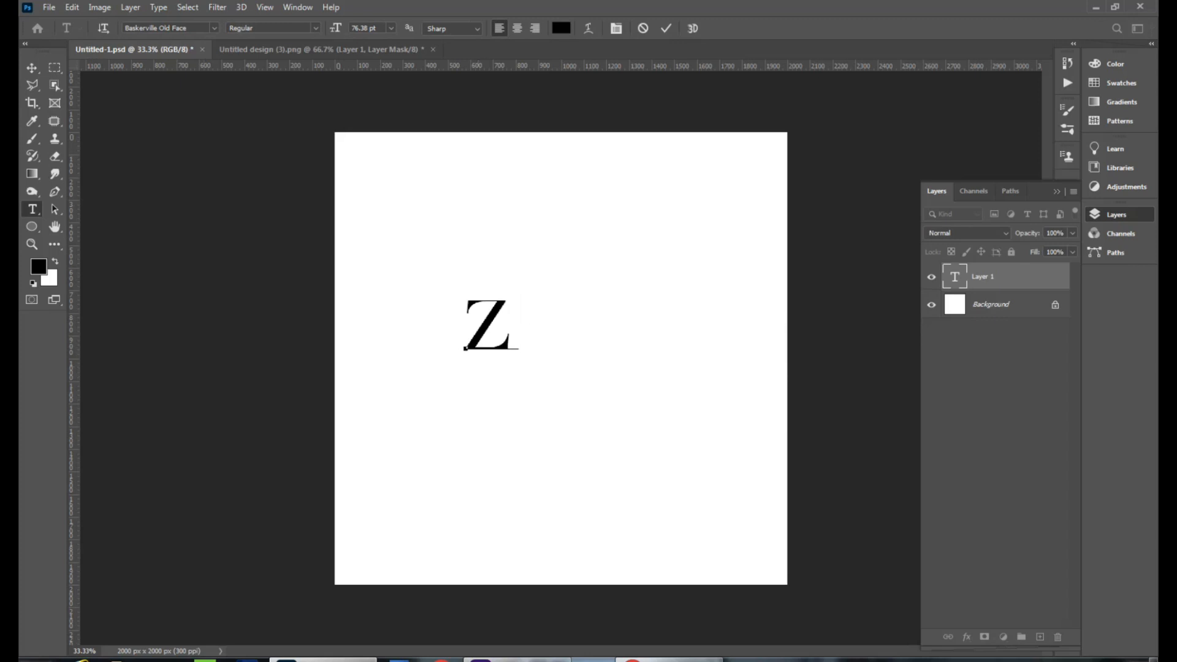
{"action": "key", "text": "ctrl+Return"}
Scale the Z up to about 634% and centre it on the canvas
{"action": "key", "text": "ctrl+t"}
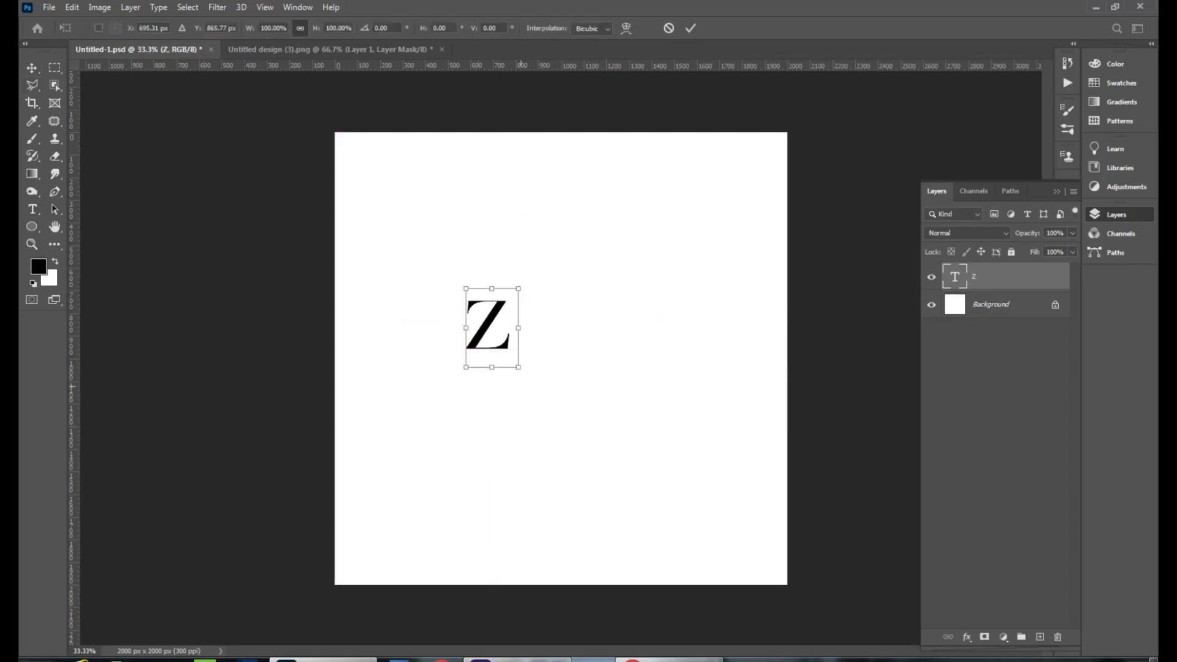
{"action": "left_click_drag", "start_coordinate": [519, 367], "coordinate": [648, 561]}
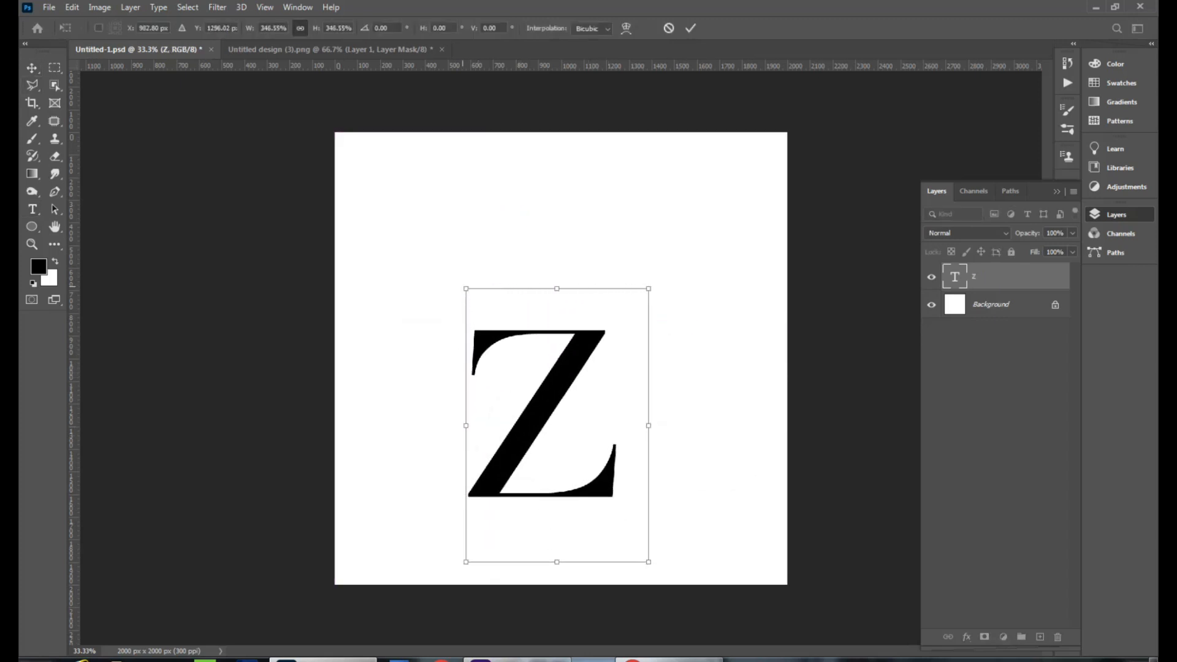
{"action": "left_click_drag", "start_coordinate": [466, 288], "coordinate": [393, 179]}
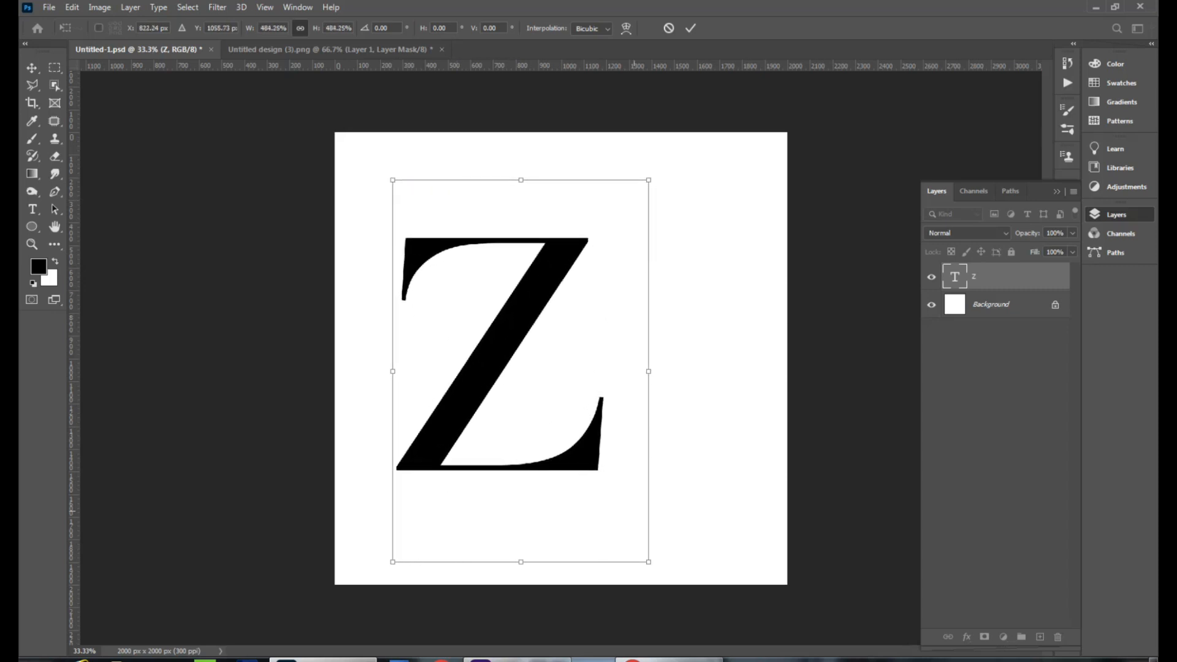
{"action": "left_click_drag", "start_coordinate": [648, 562], "coordinate": [712, 656]}
{"action": "left_click_drag", "start_coordinate": [651, 463], "coordinate": [673, 416]}
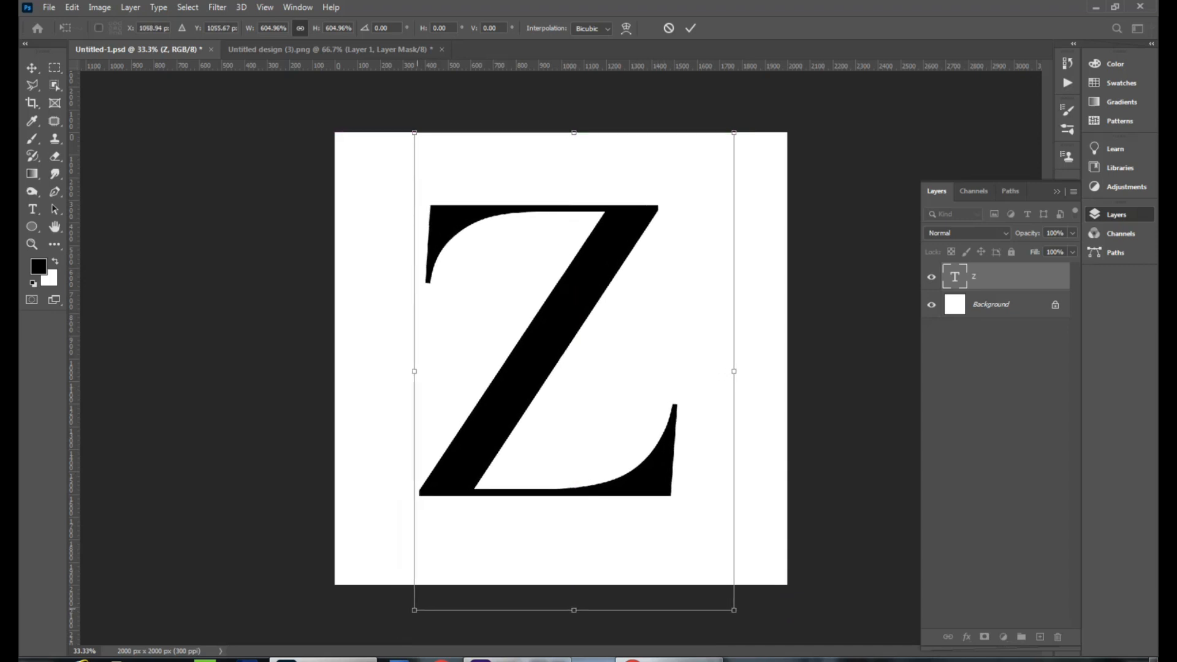
{"action": "left_click_drag", "start_coordinate": [415, 609], "coordinate": [400, 633]}
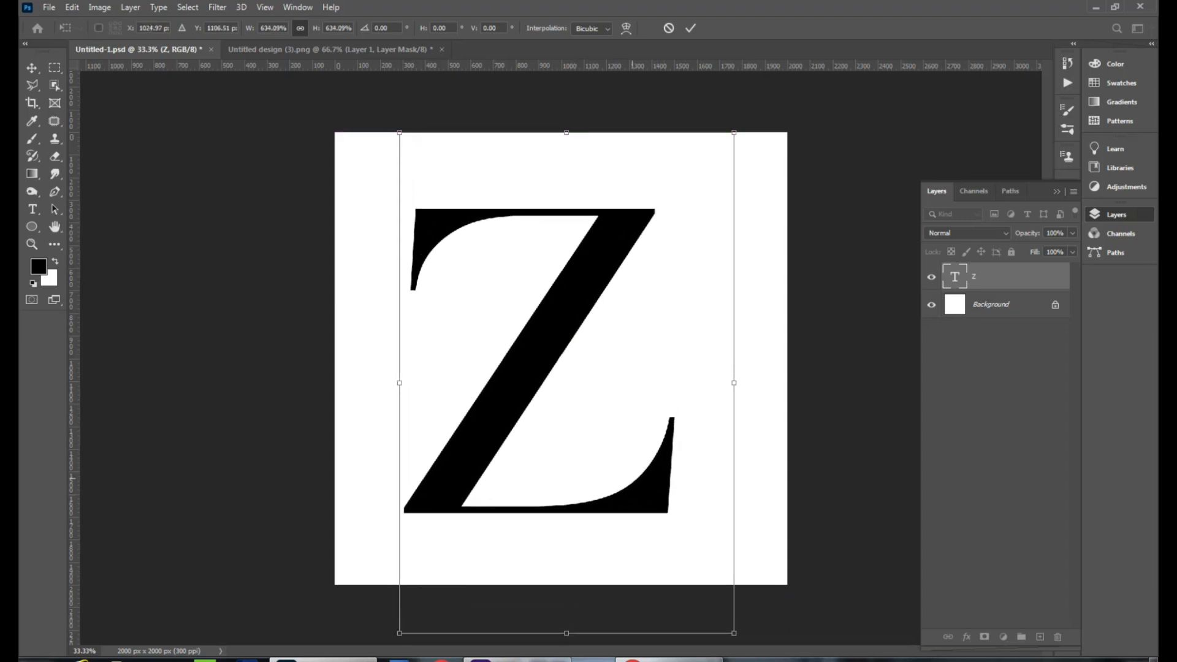
{"action": "mouse_move", "coordinate": [661, 460]}
{"action": "left_mouse_down"}
{"action": "mouse_move", "coordinate": [670, 449]}
{"action": "mouse_move", "coordinate": [676, 459]}
{"action": "left_mouse_up"}
{"action": "key", "text": "Return"}
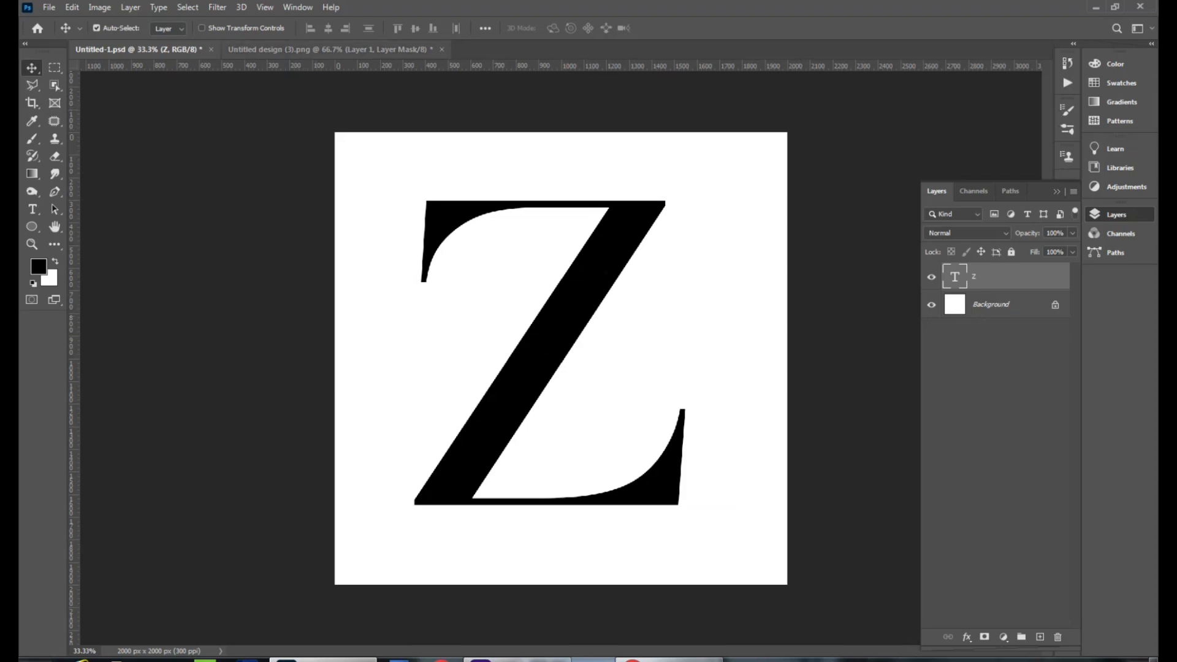
Bring the masked man from Untitled design (3).png into Untitled-1.psd over the Z and scale him to about 156%
{"action": "left_click", "coordinate": [330, 49]}
{"action": "mouse_move", "coordinate": [550, 328]}
{"action": "left_mouse_down"}
{"action": "mouse_move", "coordinate": [197, 51]}
{"action": "mouse_move", "coordinate": [551, 346]}
{"action": "left_mouse_up"}
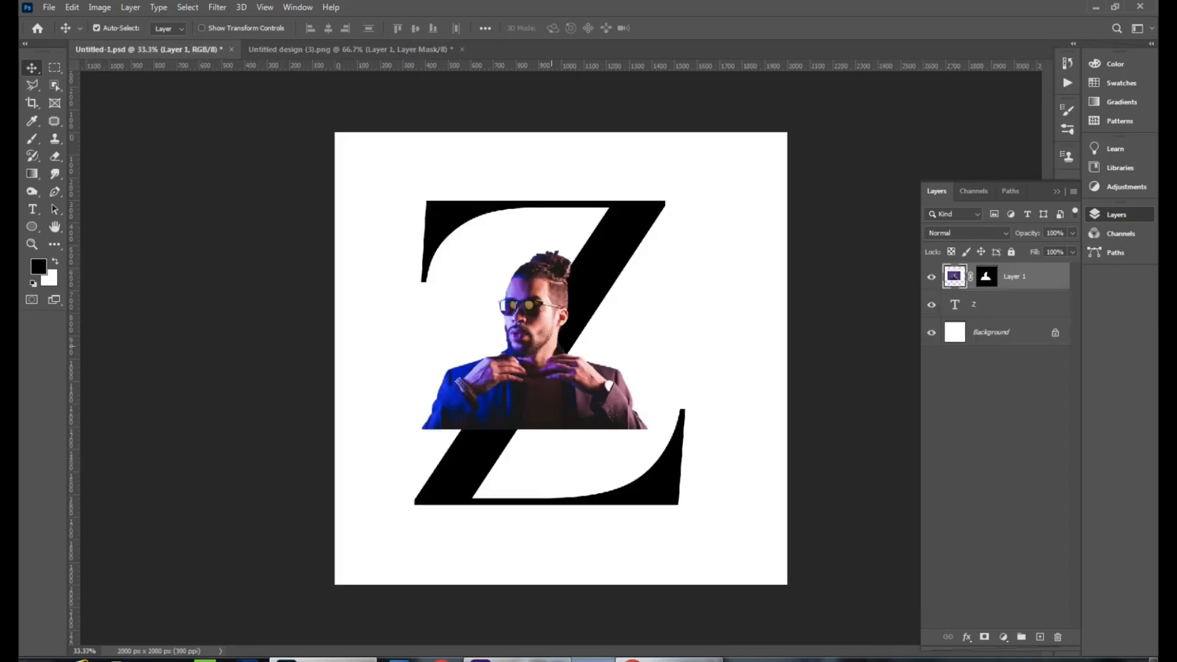
{"action": "key", "text": "ctrl+t"}
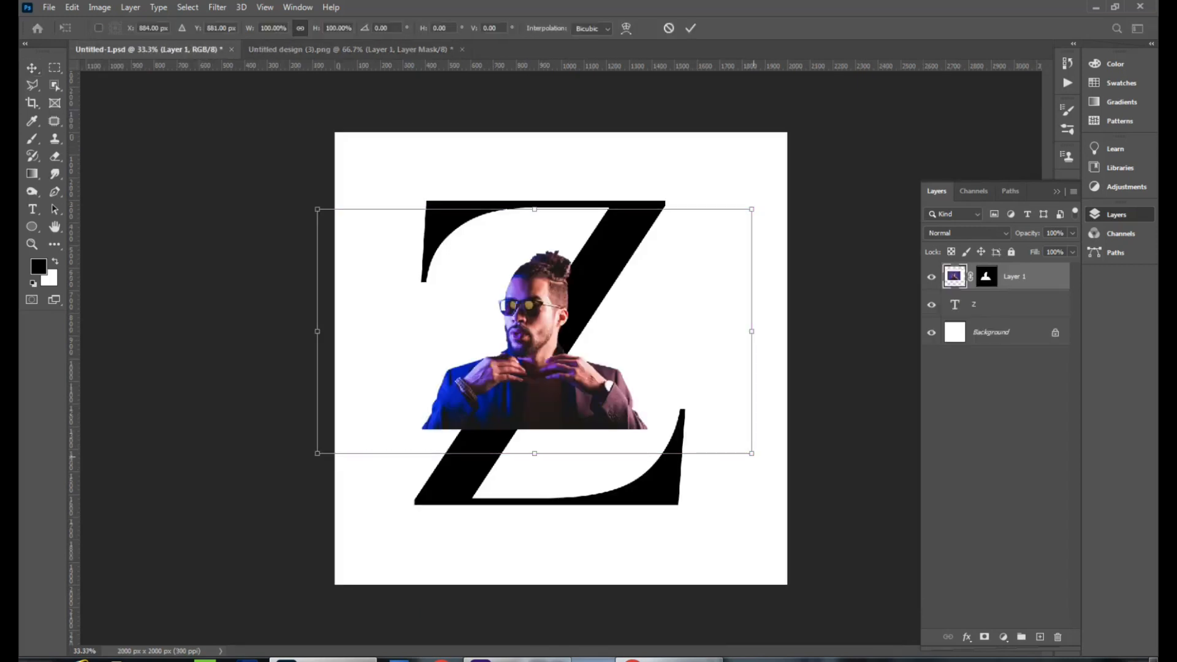
{"action": "left_click_drag", "start_coordinate": [752, 453], "coordinate": [917, 573]}
{"action": "left_click_drag", "start_coordinate": [711, 434], "coordinate": [609, 401]}
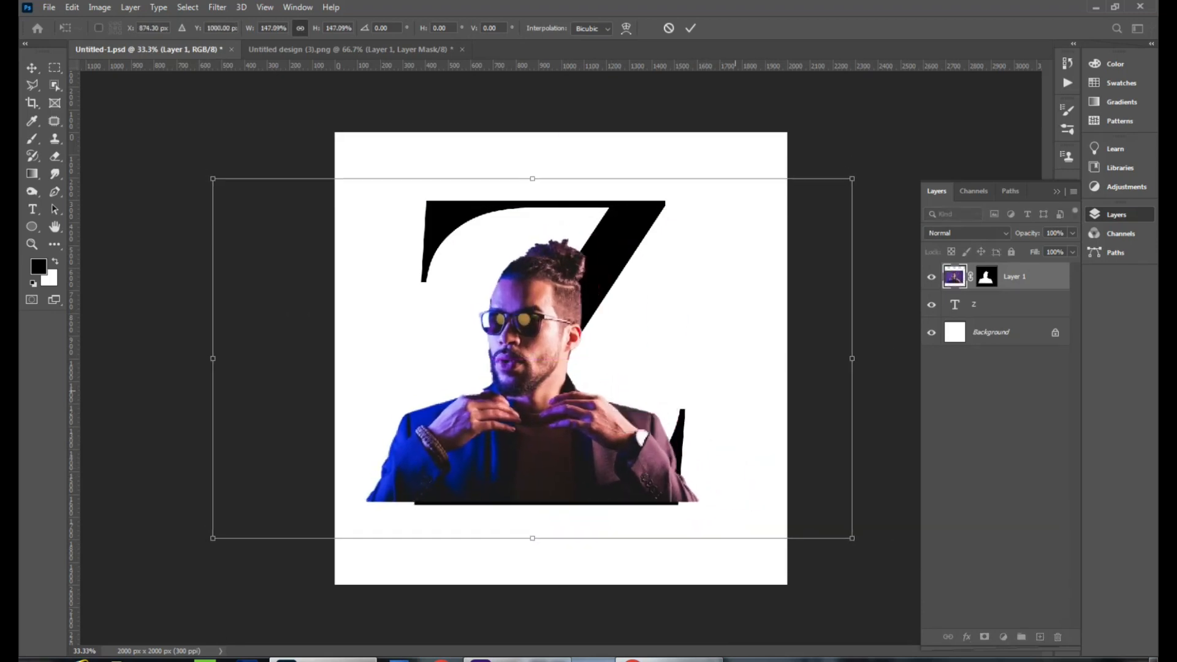
{"action": "left_click_drag", "start_coordinate": [853, 178], "coordinate": [892, 156]}
Flip the man horizontally, tilt him by about 3 degrees and position him over the lower part of the Z
{"action": "right_click", "coordinate": [559, 308]}
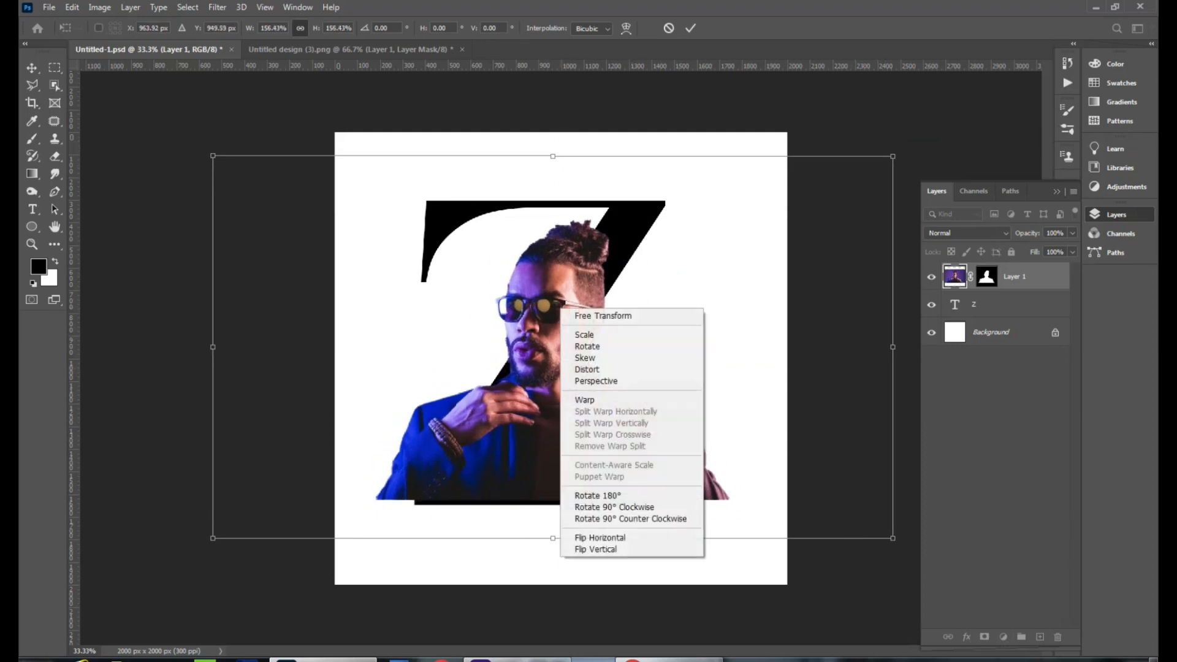
{"action": "left_click", "coordinate": [631, 537]}
{"action": "mouse_move", "coordinate": [586, 354]}
{"action": "left_mouse_down"}
{"action": "mouse_move", "coordinate": [559, 356]}
{"action": "mouse_move", "coordinate": [574, 348]}
{"action": "left_mouse_up"}
{"action": "left_click_drag", "start_coordinate": [913, 529], "coordinate": [901, 549]}
{"action": "left_click_drag", "start_coordinate": [617, 411], "coordinate": [611, 459]}
{"action": "left_click_drag", "start_coordinate": [577, 417], "coordinate": [576, 423]}
{"action": "key", "text": "Return"}
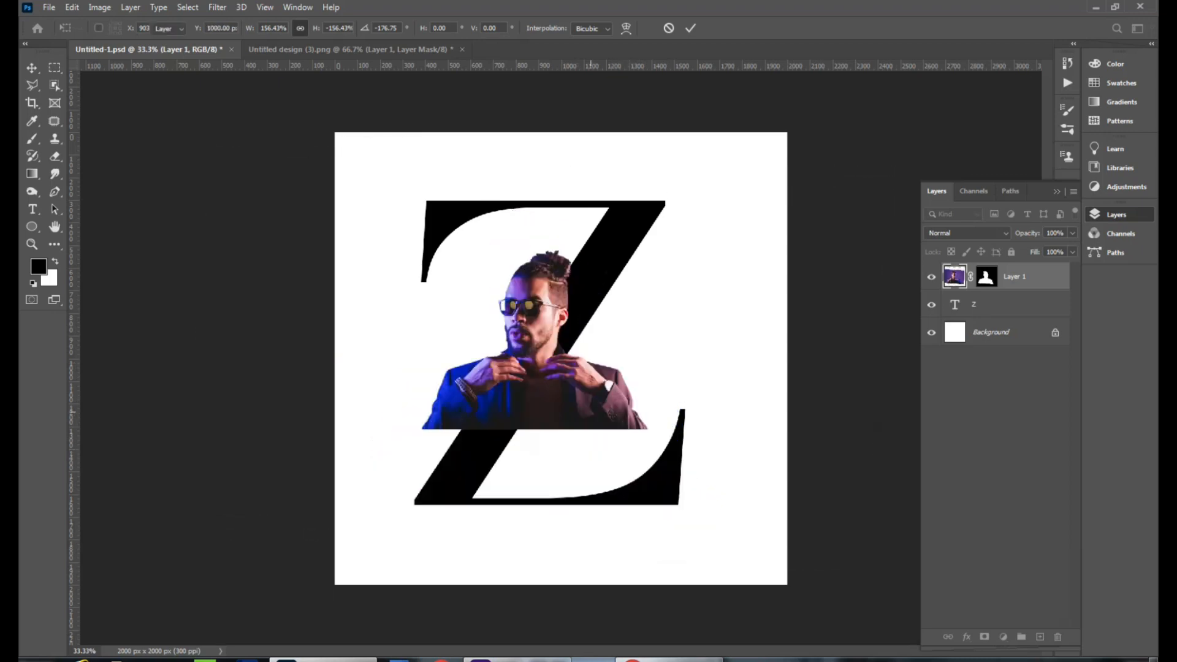
Convert the man's layer to a smart object and clip it to the Z text layer
{"action": "right_click", "coordinate": [1030, 276]}
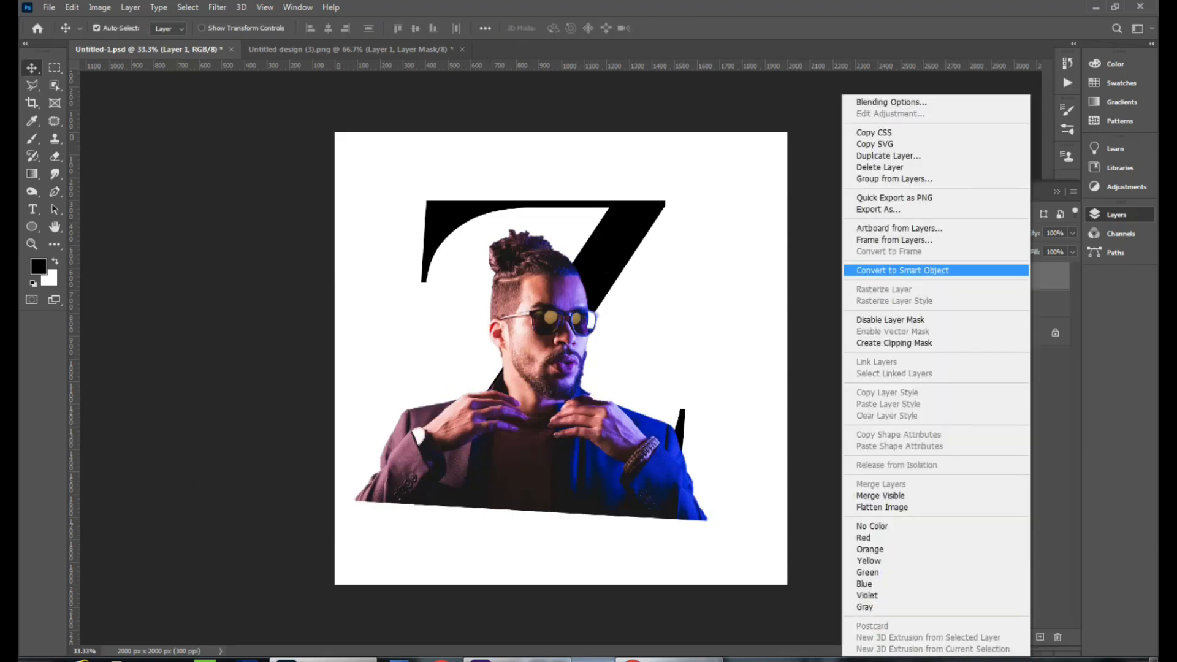
{"action": "left_click", "coordinate": [901, 270]}
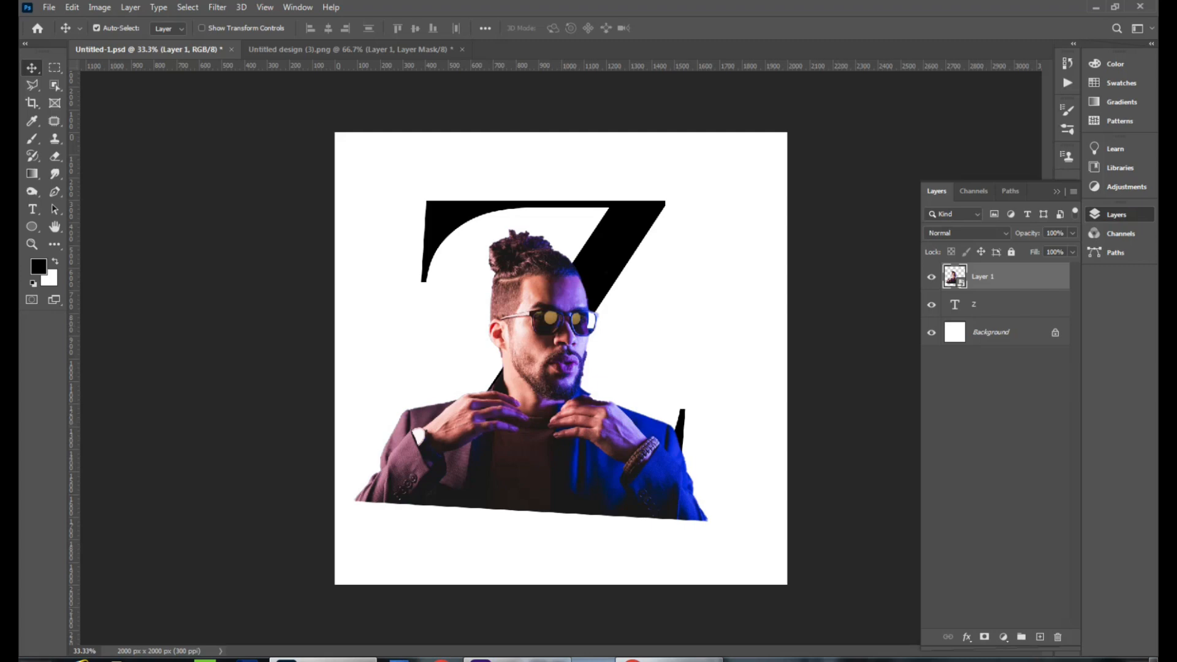
{"action": "right_click", "coordinate": [995, 277]}
{"action": "left_click", "coordinate": [895, 373]}
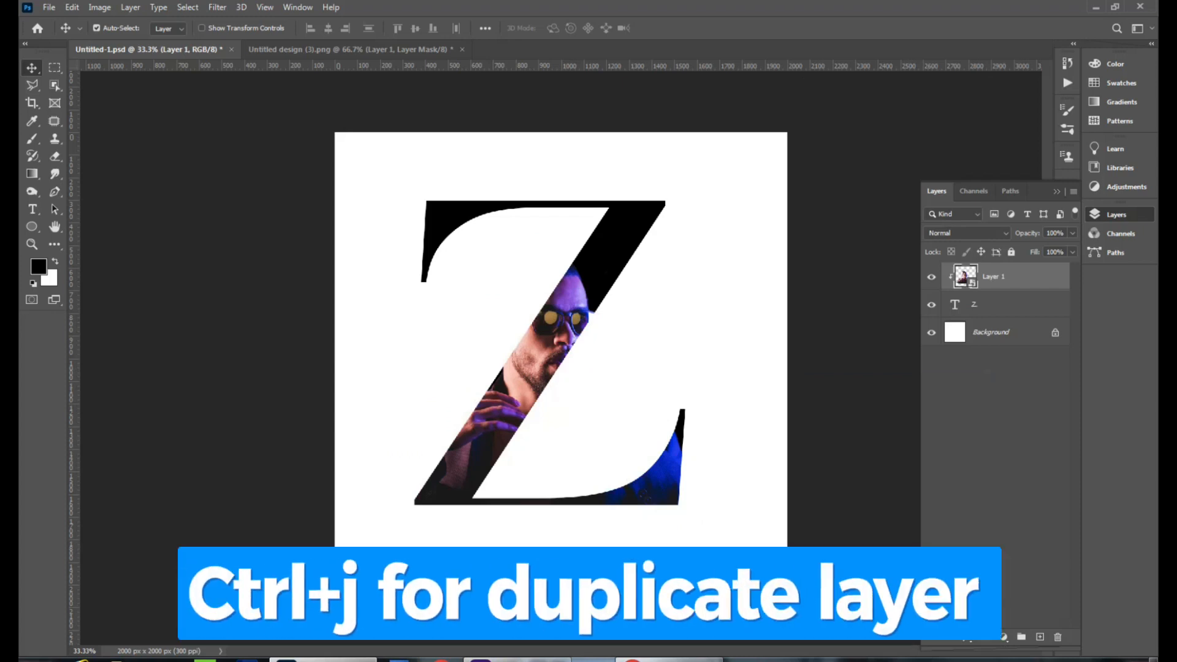
Duplicate the clipped man layer and add a white layer mask to the copy, ready for the Brush tool
{"action": "key", "text": "ctrl+j"}
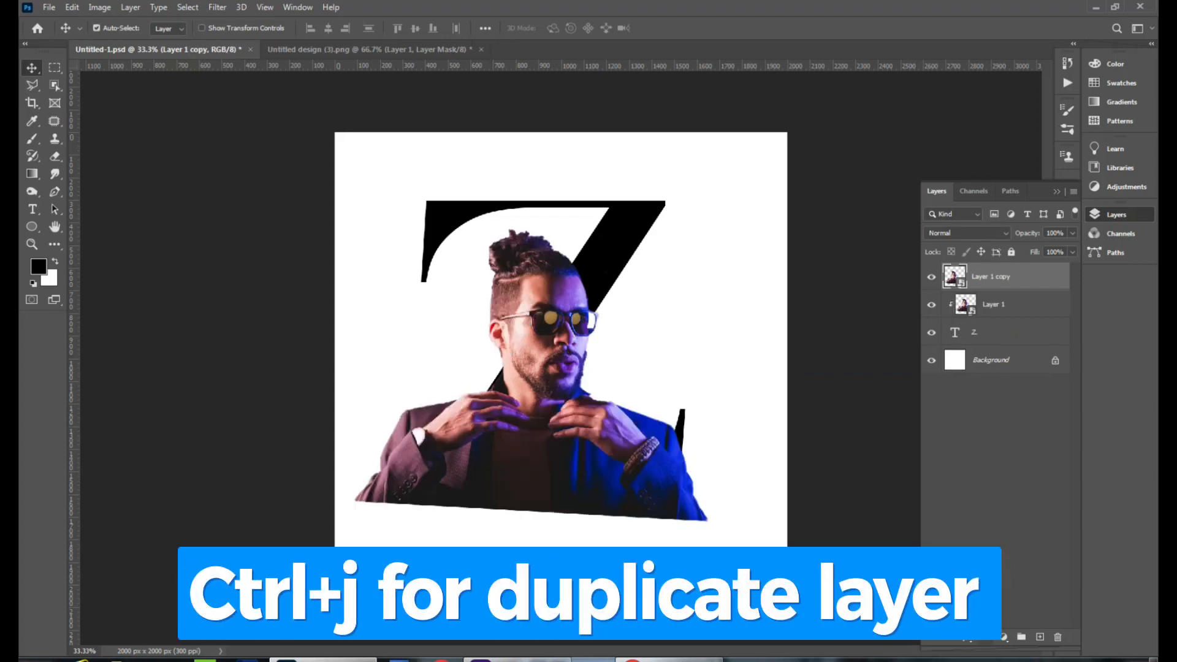
{"action": "left_click", "coordinate": [985, 637]}
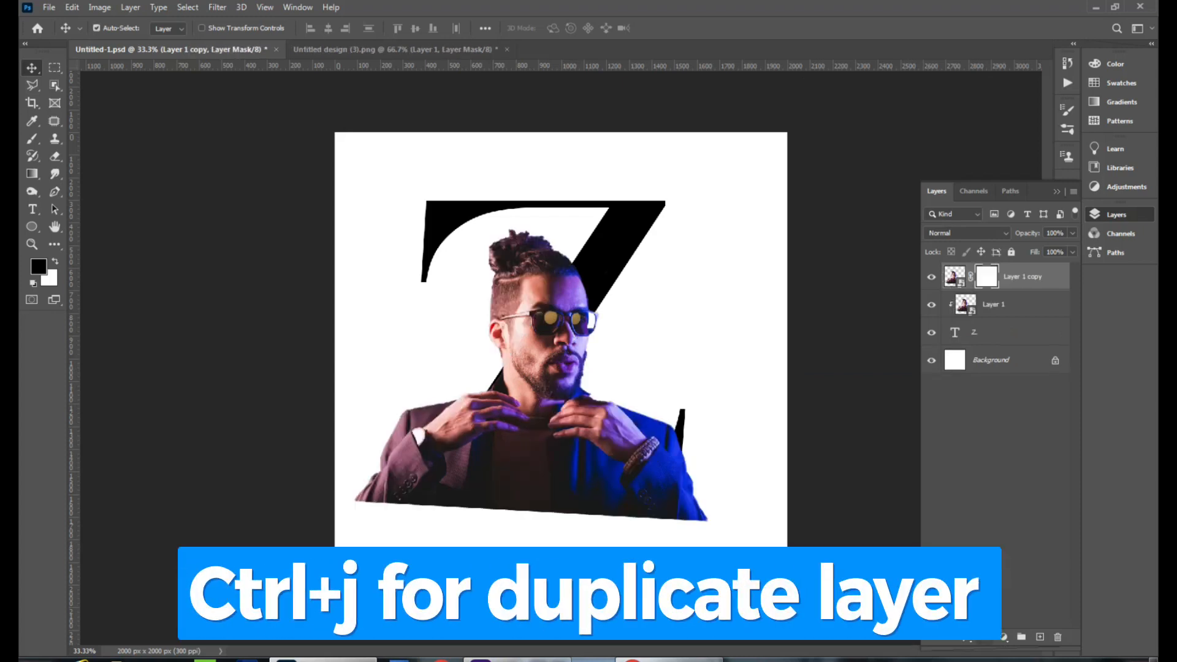
{"action": "key", "text": "b"}
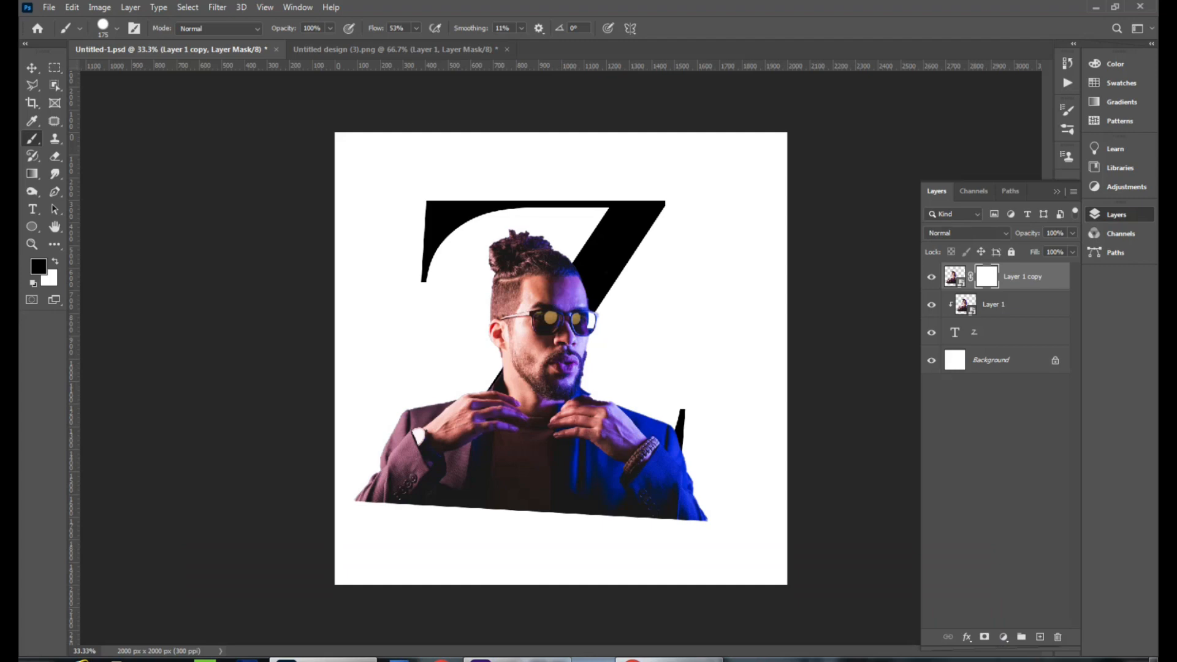
Load the Z outline as an inverted selection and paint black on the copy's mask to hide the jacket outside the letter's lower edges, then deselect
{"action": "left_click", "coordinate": [954, 332], "text": "ctrl"}
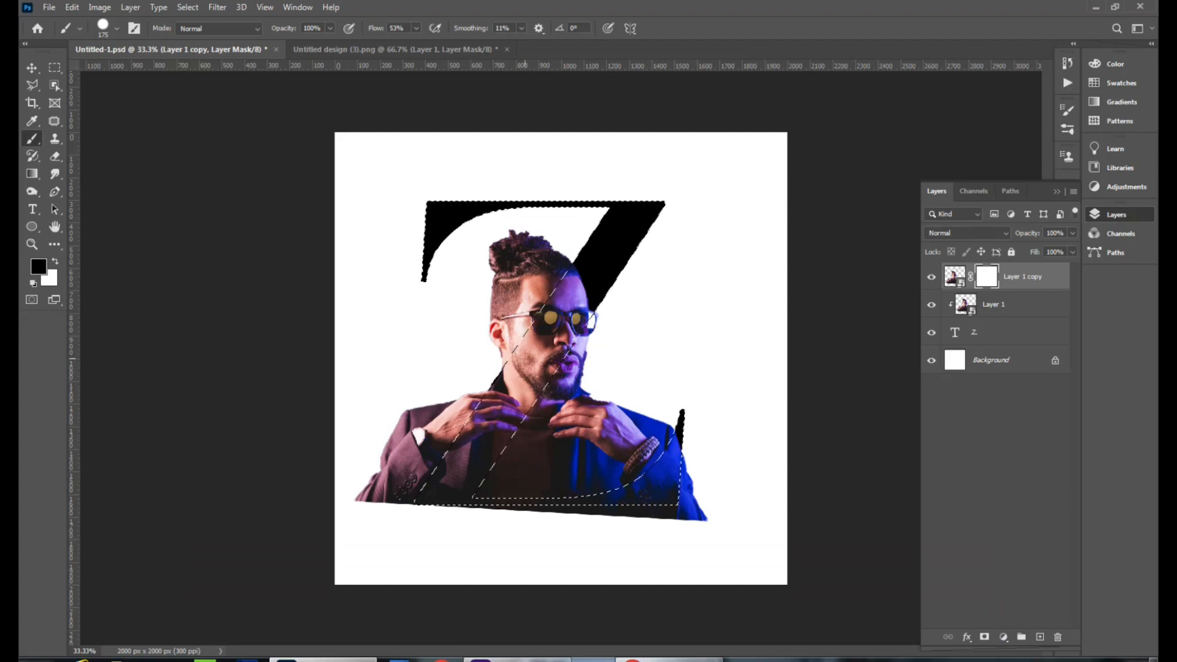
{"action": "key", "text": "ctrl+shift+i"}
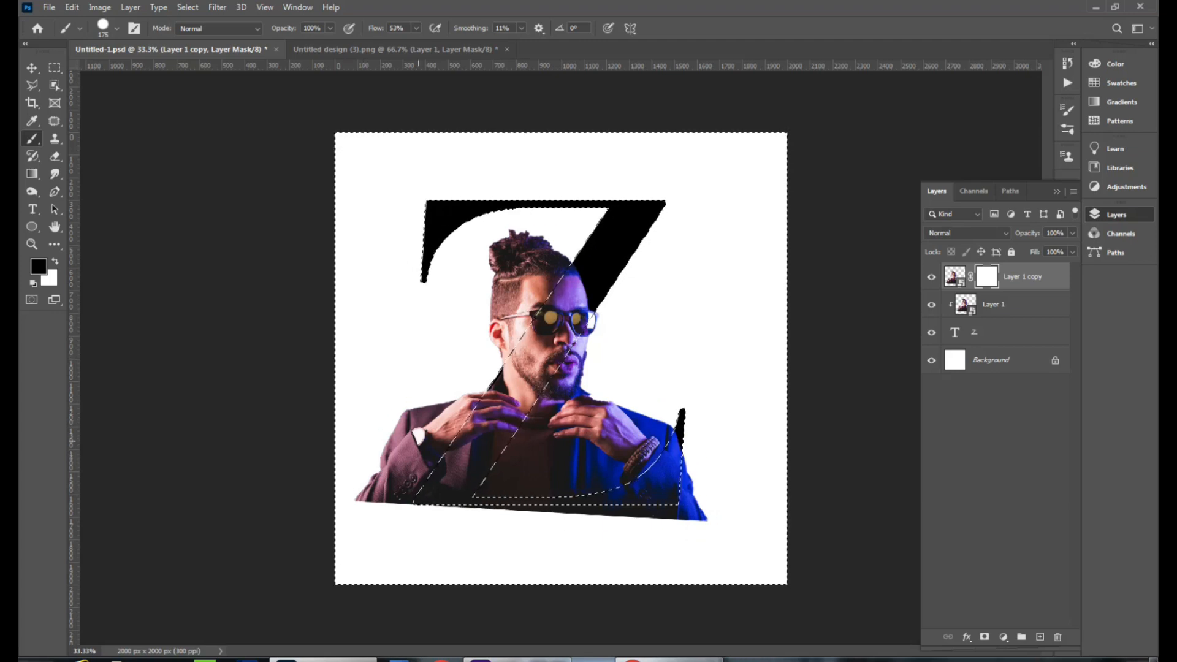
{"action": "key", "text": "ctrl+plus"}
{"action": "mouse_move", "coordinate": [331, 563]}
{"action": "left_mouse_down"}
{"action": "mouse_move", "coordinate": [375, 495]}
{"action": "mouse_move", "coordinate": [300, 507]}
{"action": "mouse_move", "coordinate": [375, 354]}
{"action": "mouse_move", "coordinate": [320, 506]}
{"action": "mouse_move", "coordinate": [379, 481]}
{"action": "mouse_move", "coordinate": [419, 365]}
{"action": "mouse_move", "coordinate": [392, 466]}
{"action": "mouse_move", "coordinate": [461, 342]}
{"action": "mouse_move", "coordinate": [410, 412]}
{"action": "left_mouse_up"}
{"action": "mouse_move", "coordinate": [367, 478]}
{"action": "left_mouse_down"}
{"action": "mouse_move", "coordinate": [393, 531]}
{"action": "mouse_move", "coordinate": [815, 526]}
{"action": "mouse_move", "coordinate": [790, 429]}
{"action": "left_mouse_up"}
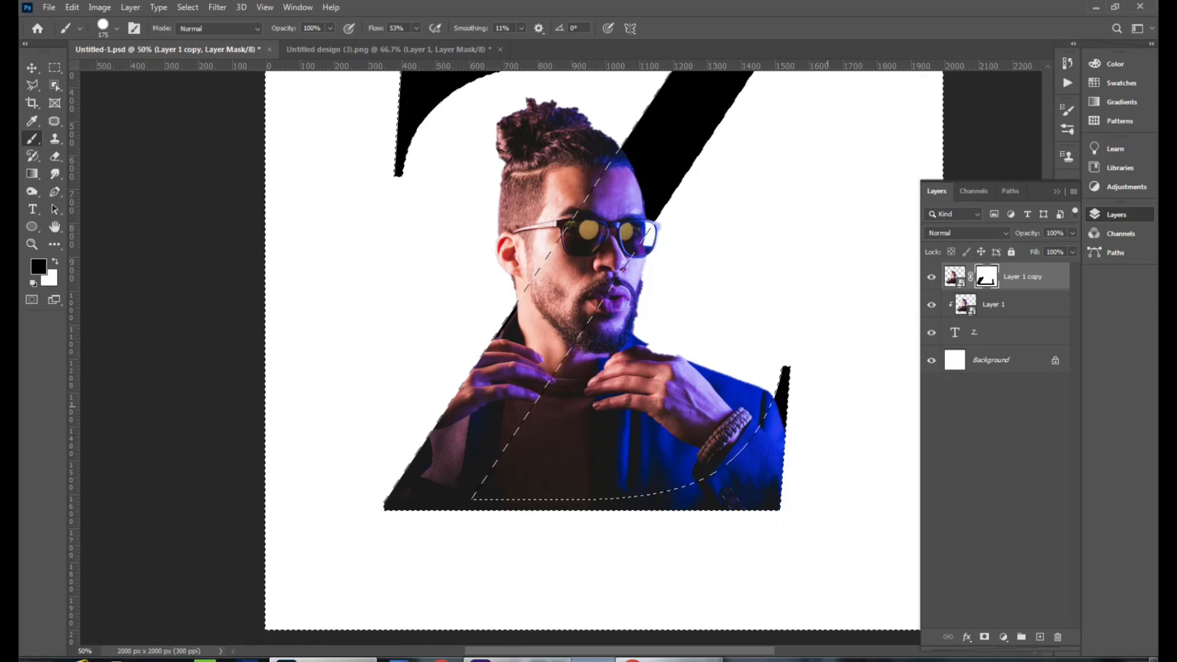
{"action": "key", "text": "ctrl+minus"}
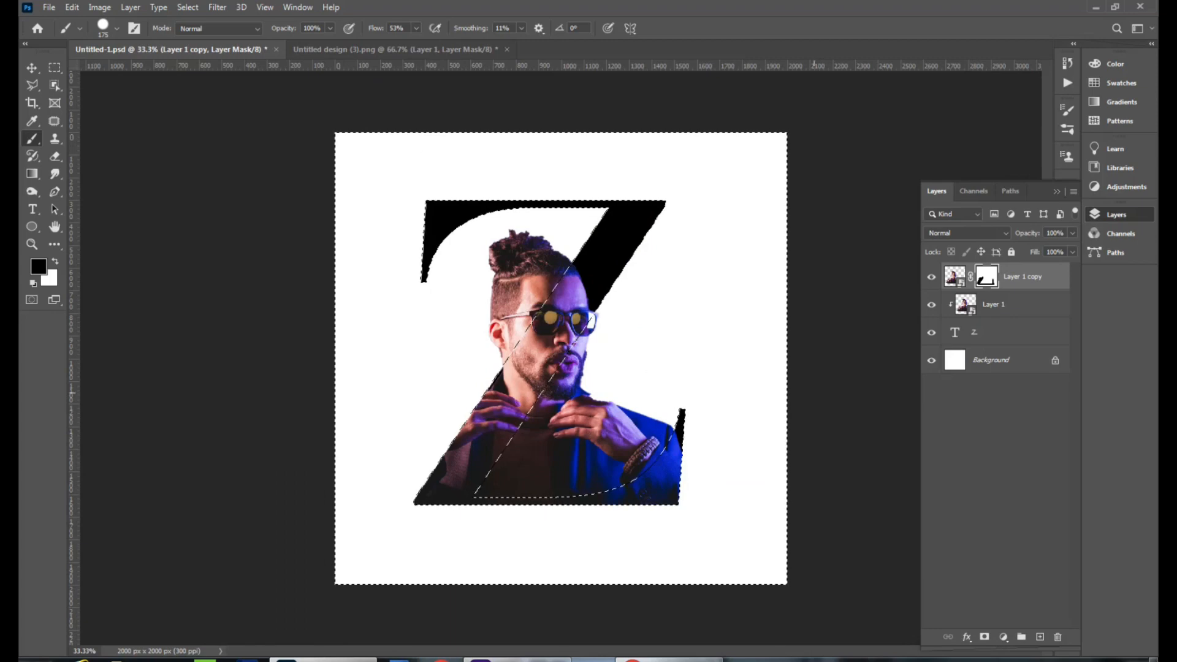
{"action": "key", "text": "ctrl+d"}
Recolour the Z text to light purple #906ce8, sampled from the man's face
{"action": "key", "text": "v"}
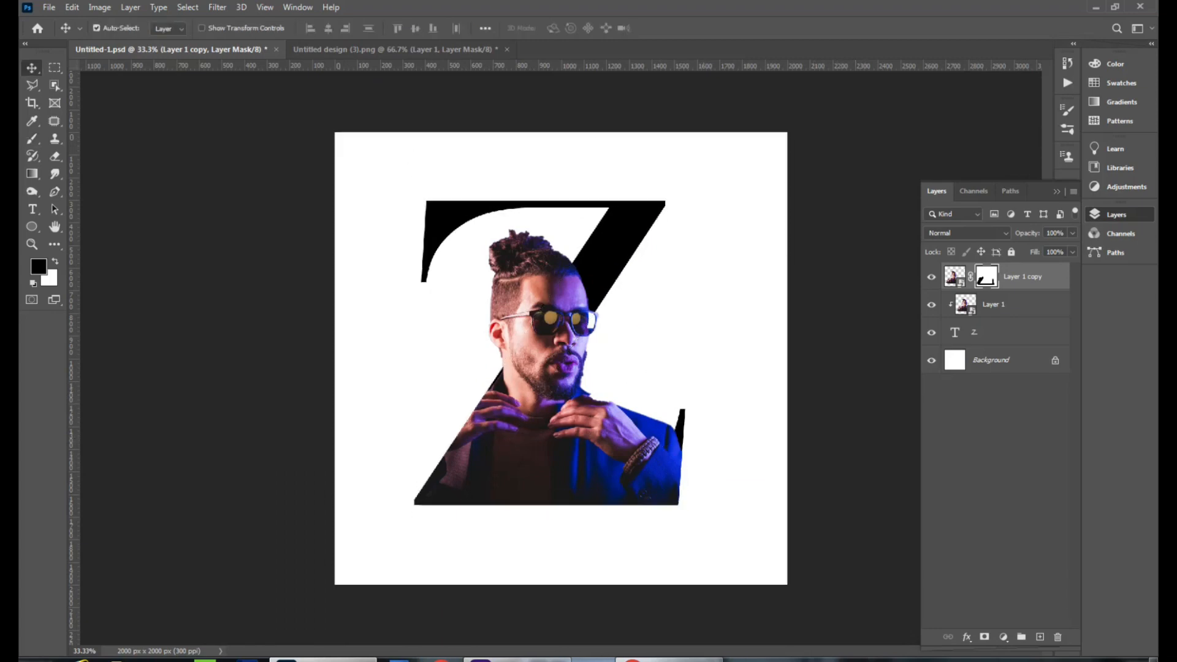
{"action": "left_click", "coordinate": [606, 272]}
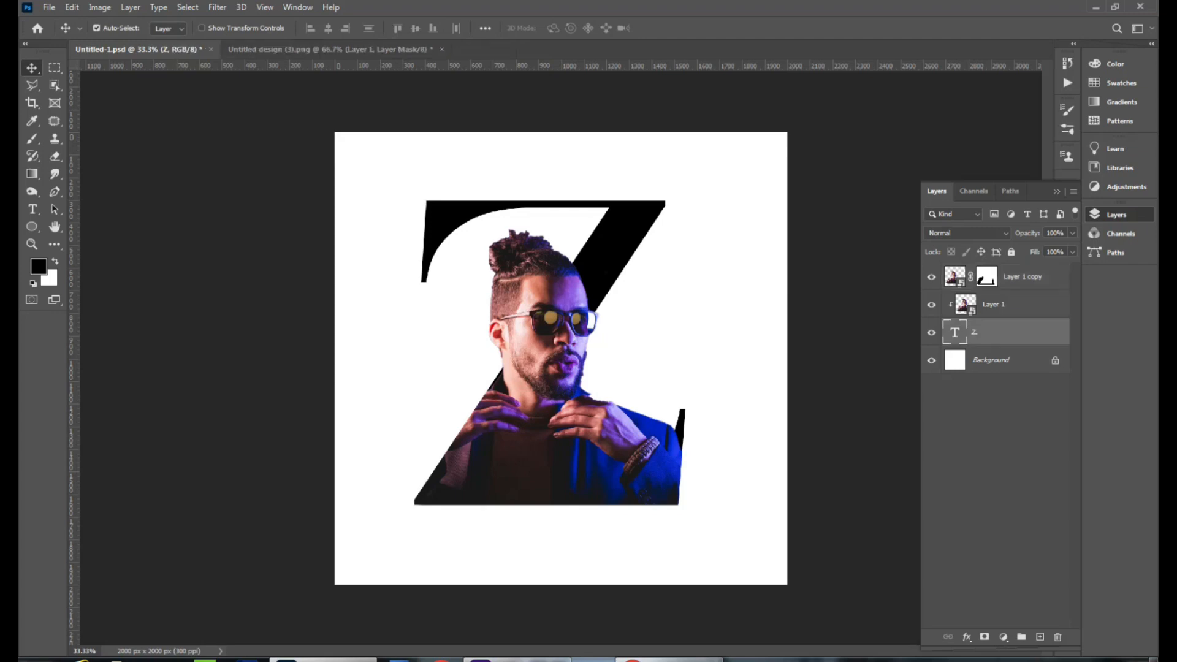
{"action": "double_click", "coordinate": [606, 272]}
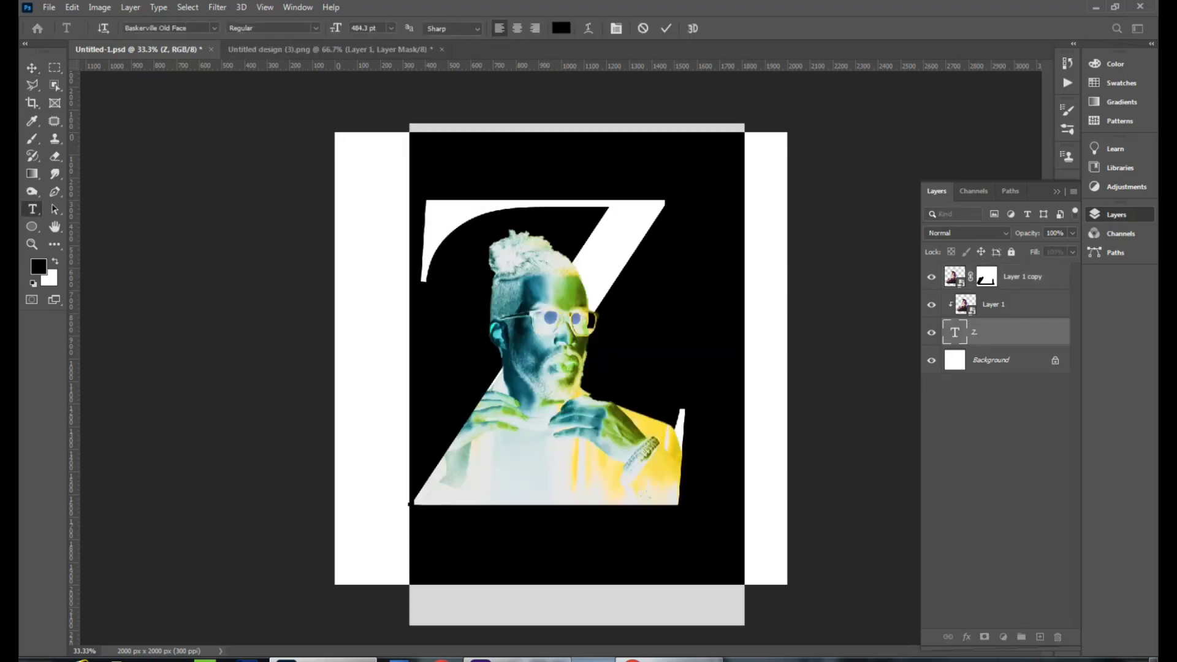
{"action": "left_click", "coordinate": [561, 28]}
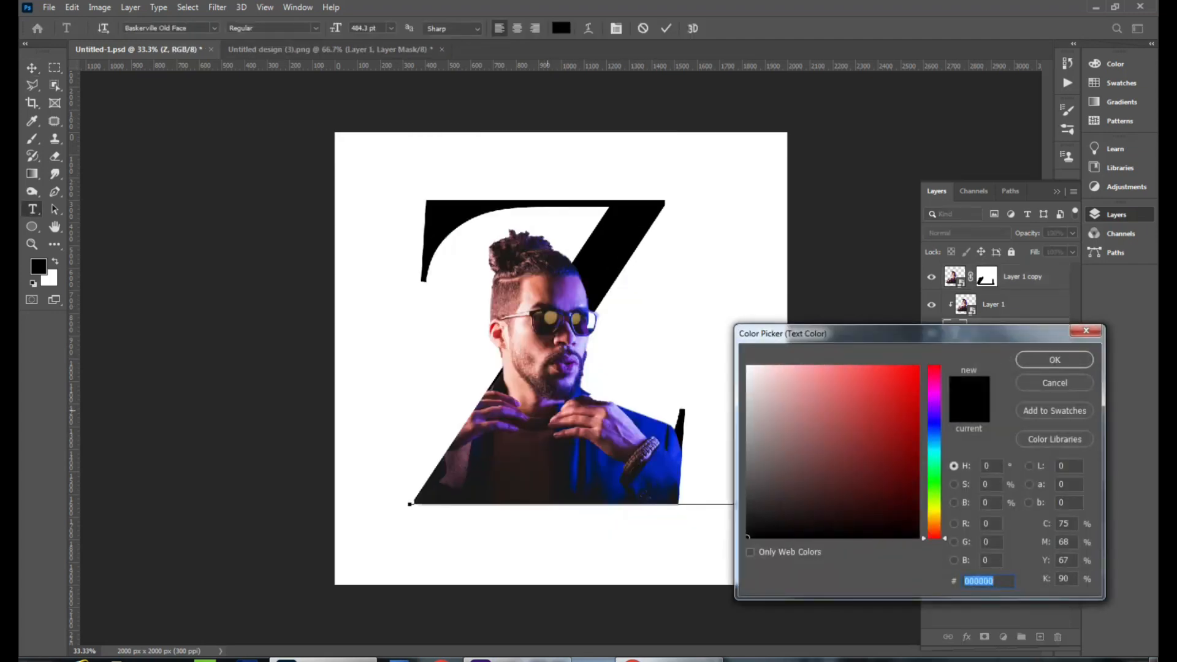
{"action": "left_click", "coordinate": [575, 301]}
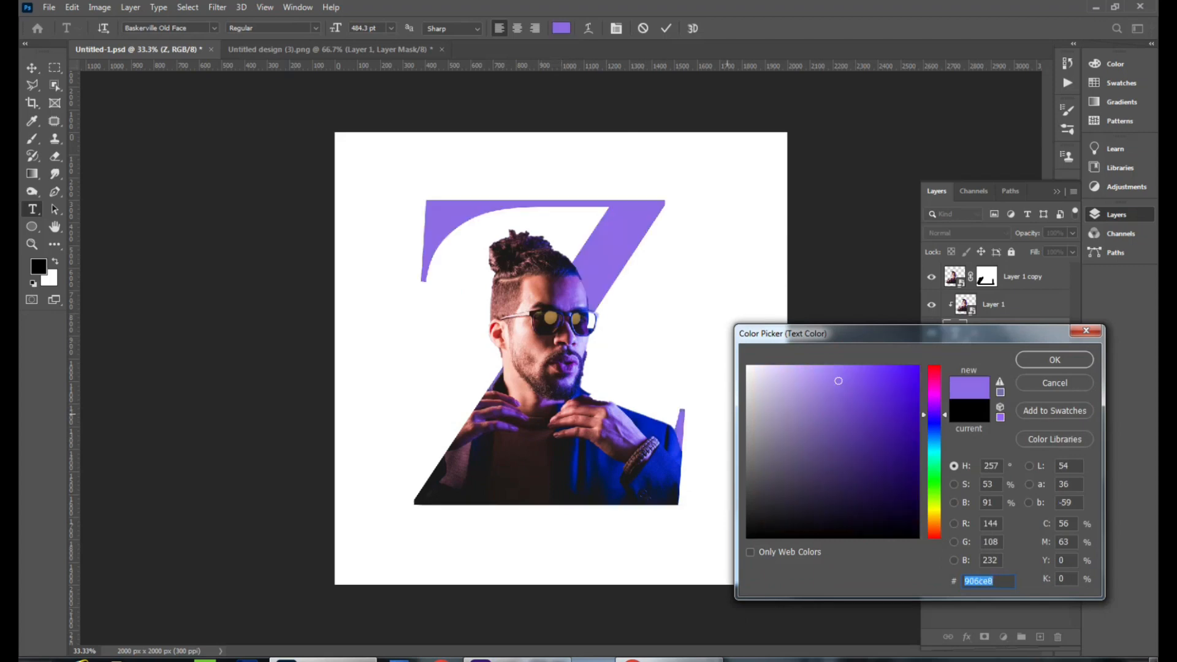
{"action": "key", "text": "Return"}
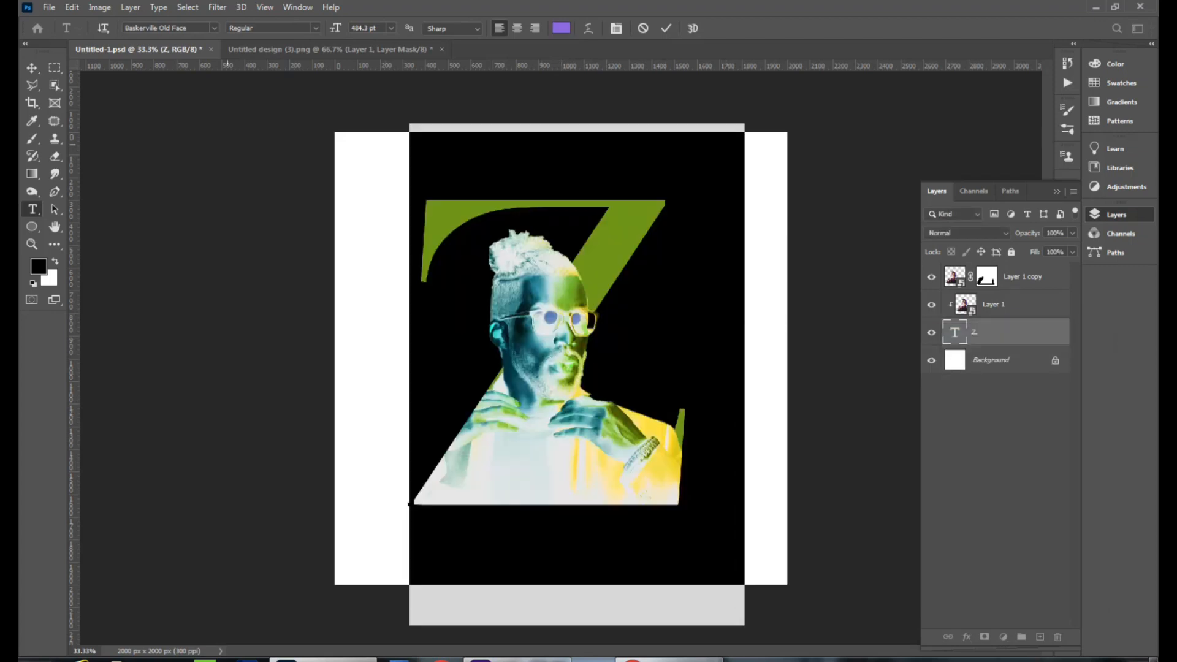
{"action": "left_click", "coordinate": [32, 68]}
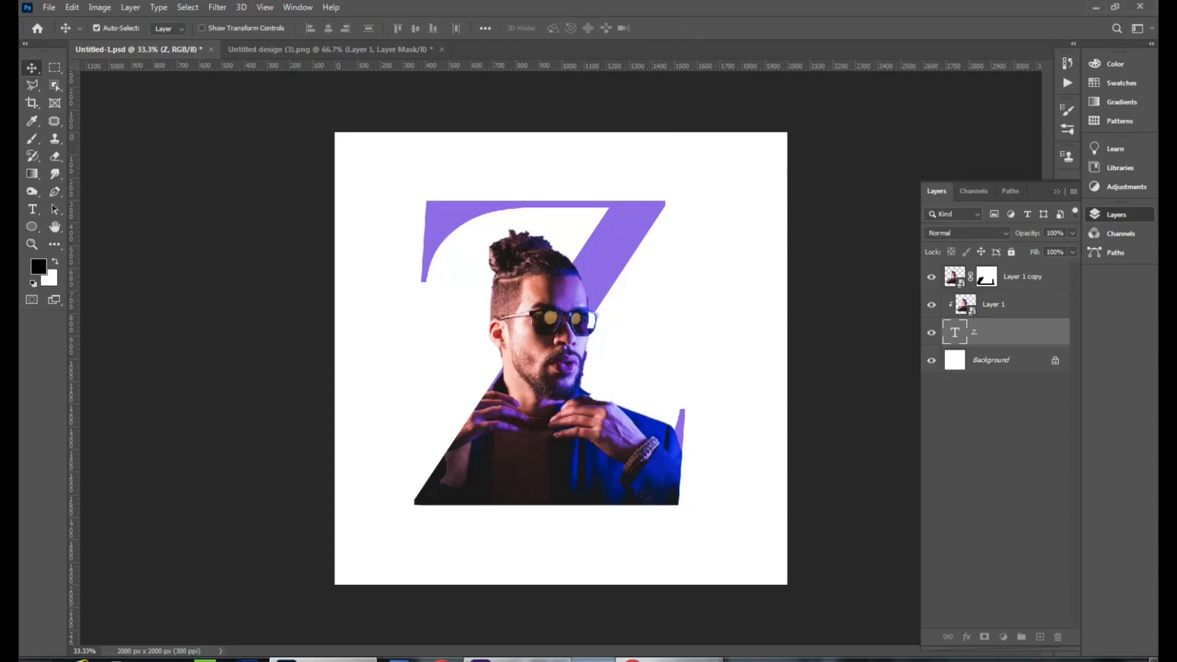
Add a gradient fill layer above the Background and set its starting colour stop to purple #8b58d8, sampled from the man's face
{"action": "left_click", "coordinate": [1006, 360]}
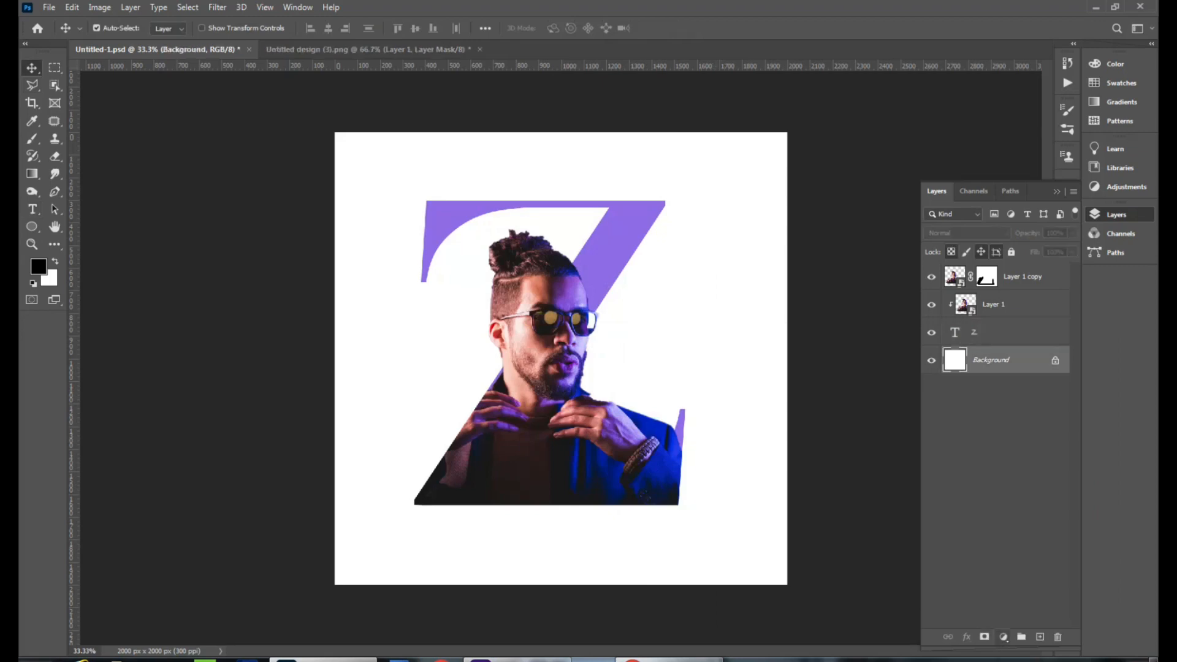
{"action": "left_click", "coordinate": [1004, 638]}
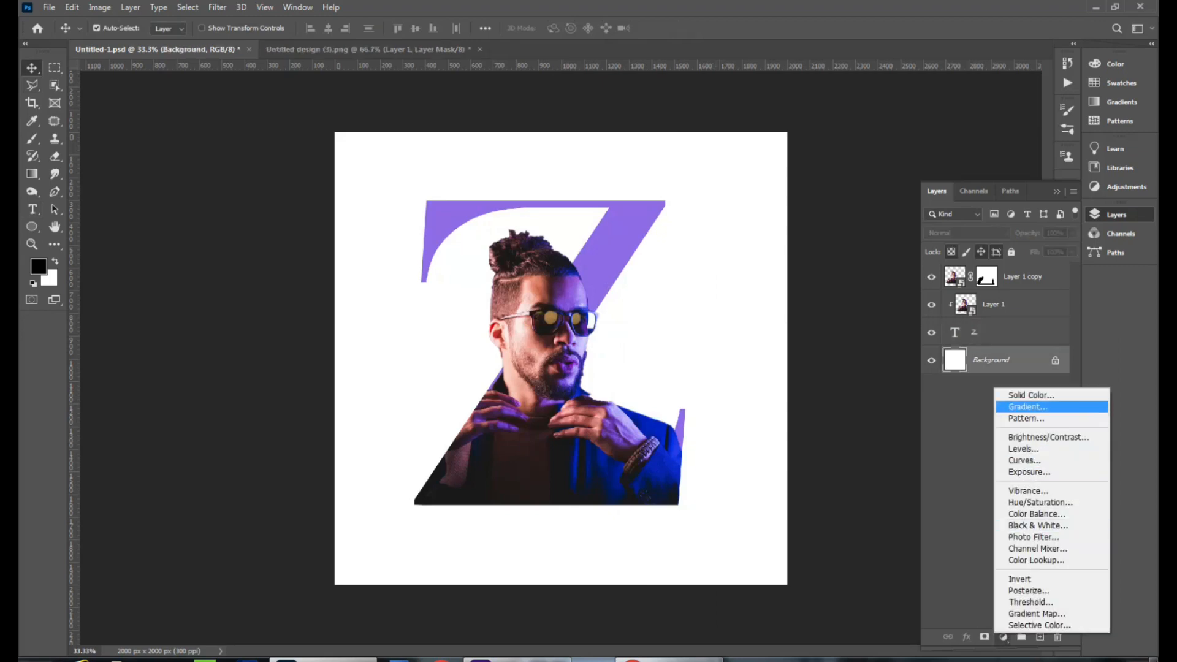
{"action": "left_click", "coordinate": [1028, 407]}
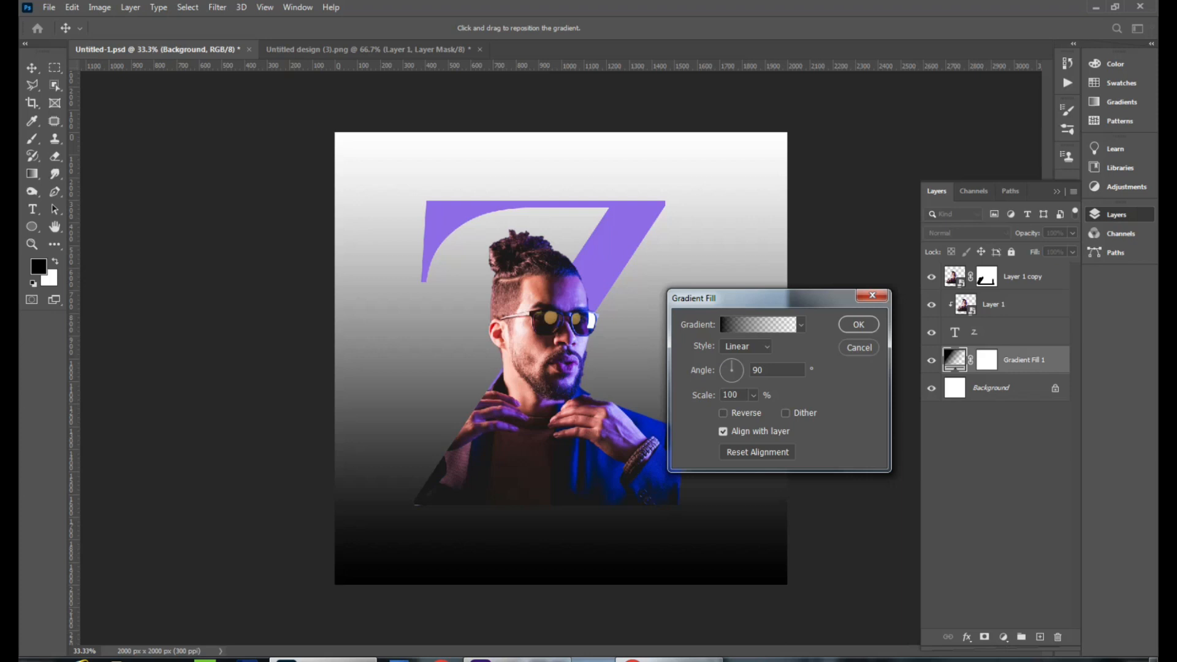
{"action": "left_click", "coordinate": [758, 325]}
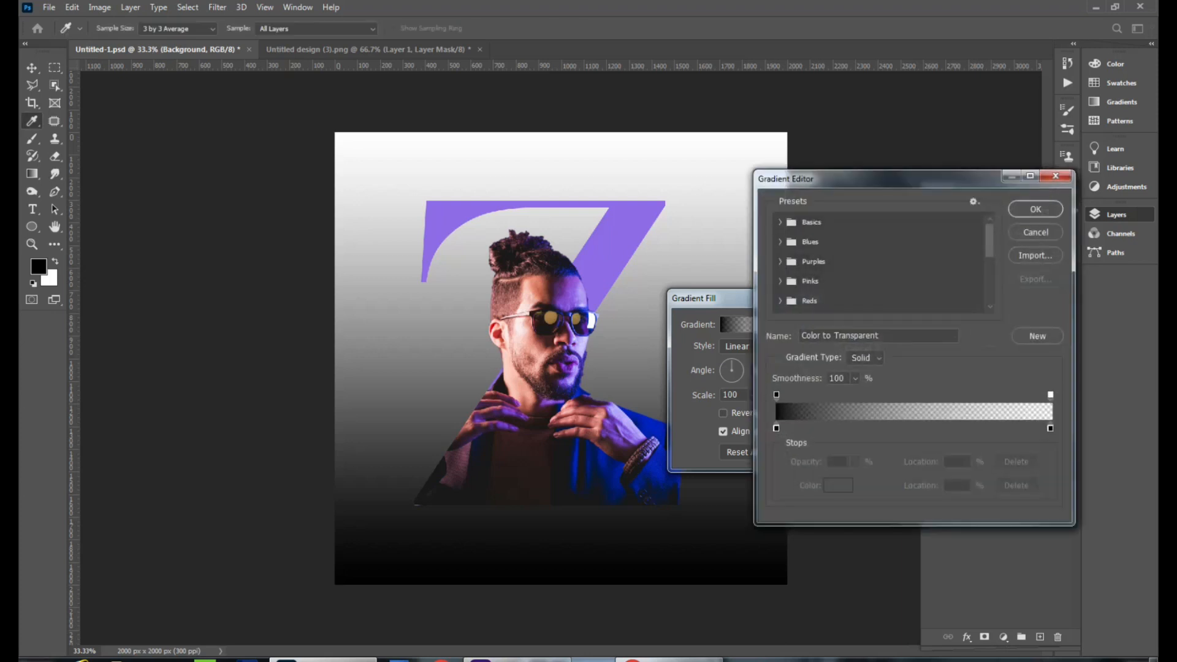
{"action": "left_click", "coordinate": [776, 428]}
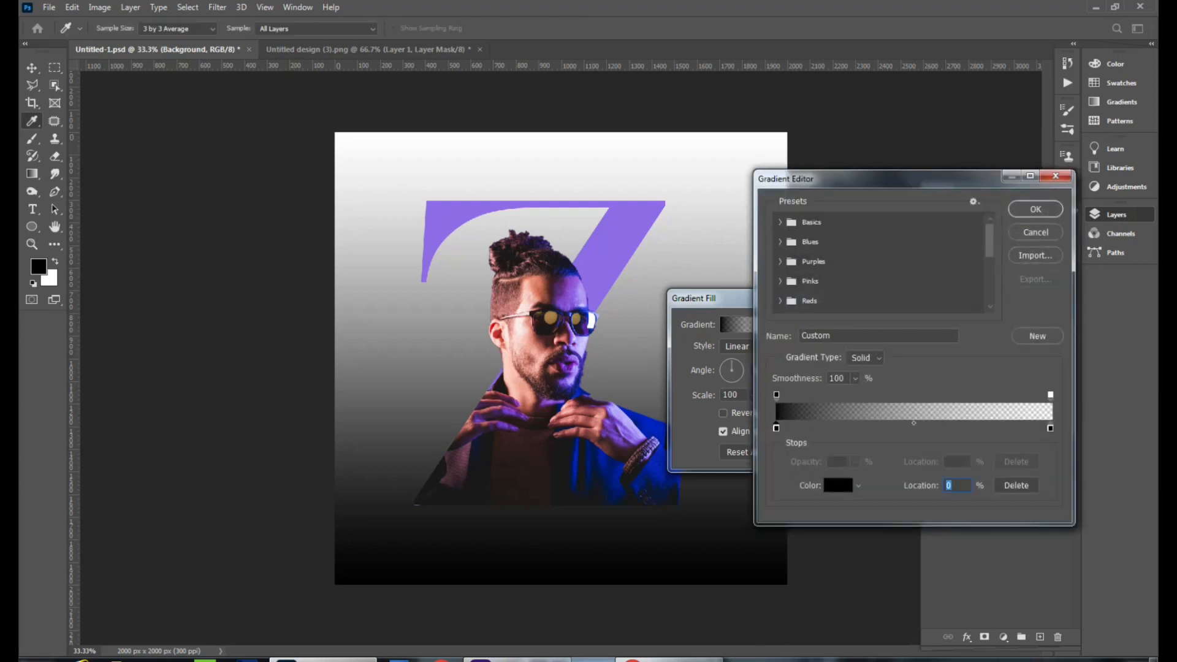
{"action": "left_click", "coordinate": [837, 485]}
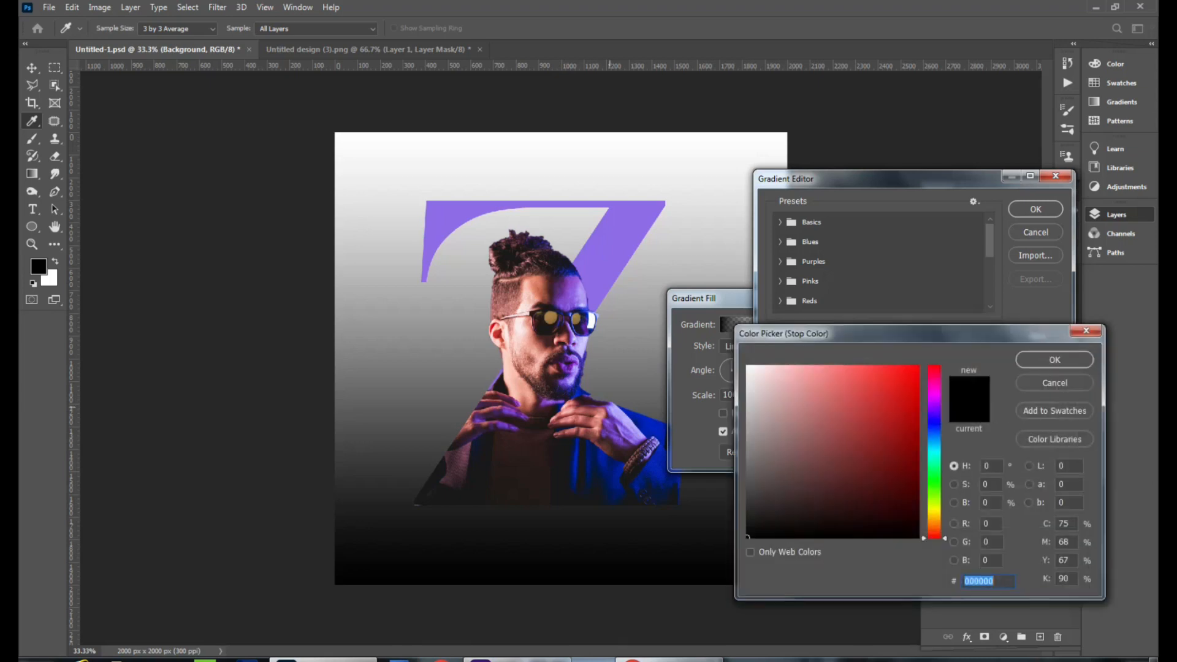
{"action": "left_click", "coordinate": [571, 303]}
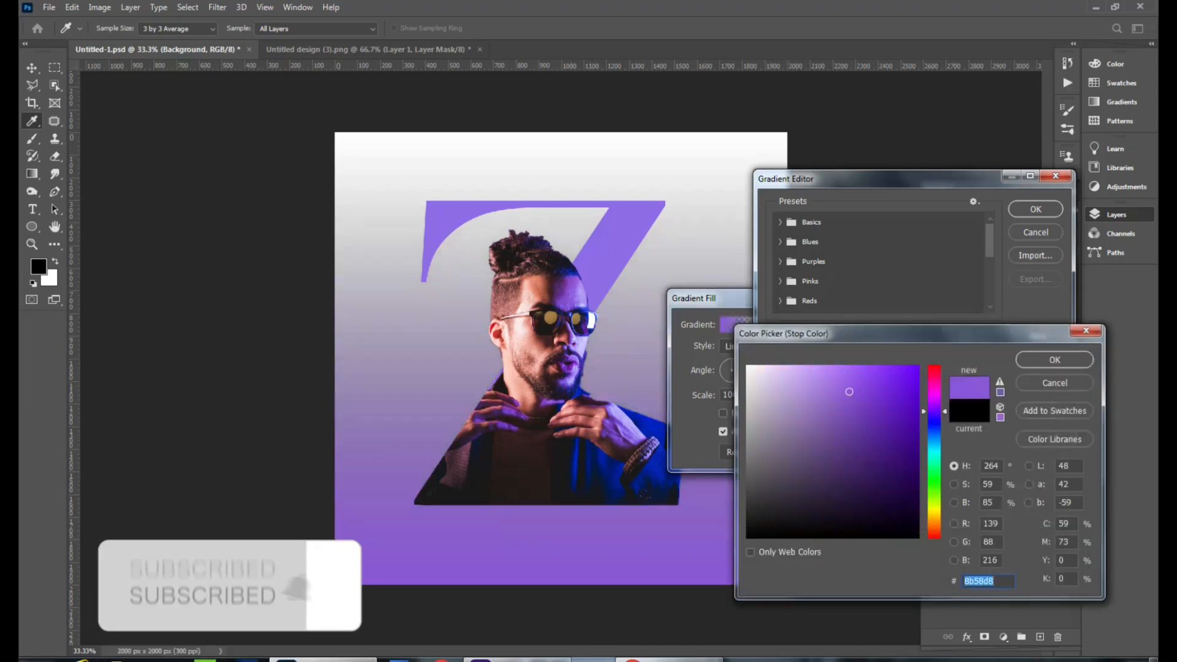
{"action": "left_click", "coordinate": [1054, 359]}
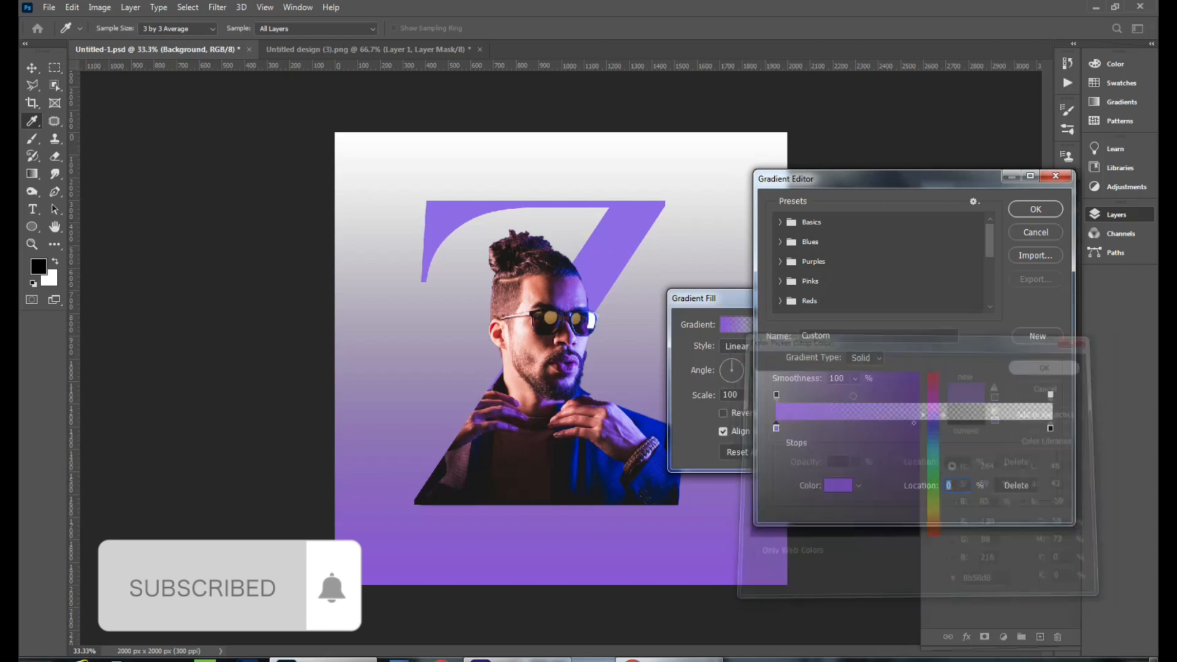
Set the gradient's end stop to dark blue sampled from the jacket and add two more dark blue stops, one at 63%
{"action": "left_click", "coordinate": [1050, 427]}
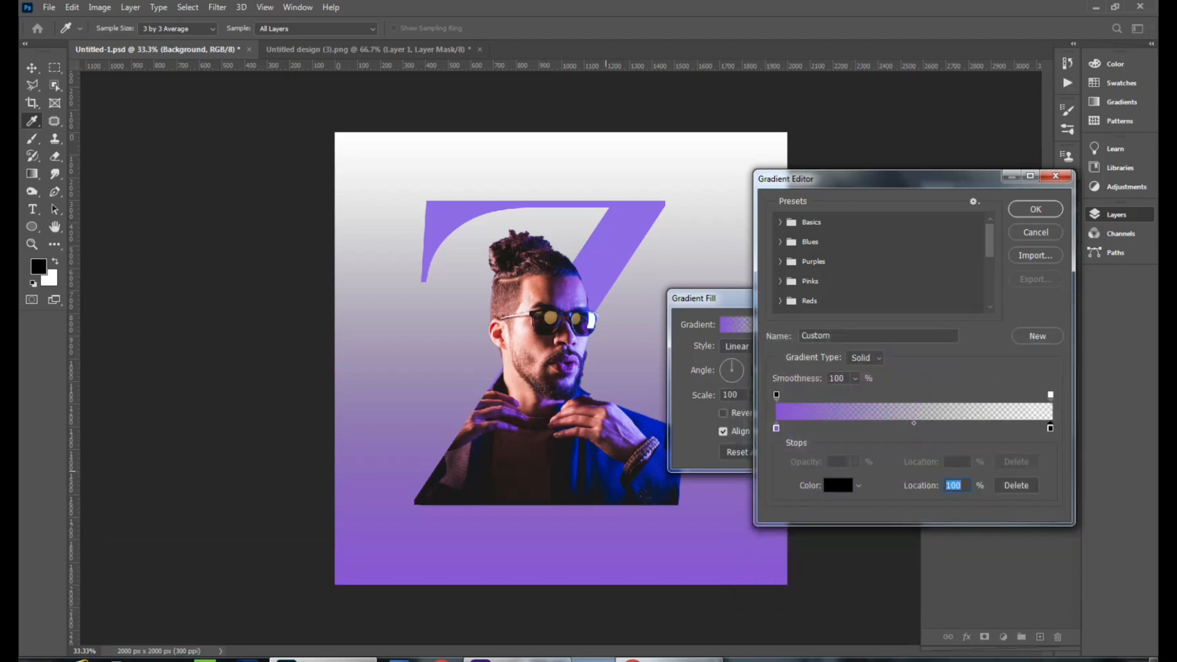
{"action": "left_click", "coordinate": [606, 476]}
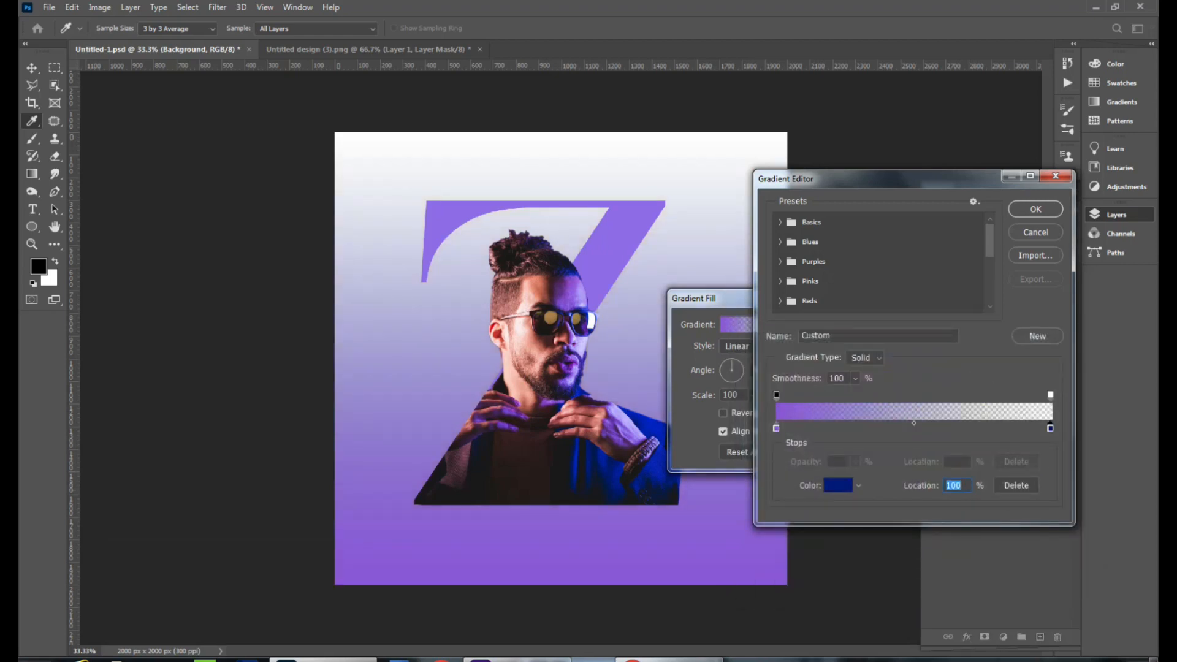
{"action": "mouse_move", "coordinate": [1050, 427]}
{"action": "left_mouse_down"}
{"action": "mouse_move", "coordinate": [997, 427]}
{"action": "mouse_move", "coordinate": [1050, 428]}
{"action": "left_mouse_up"}
{"action": "left_click", "coordinate": [975, 427]}
{"action": "left_click", "coordinate": [914, 428]}
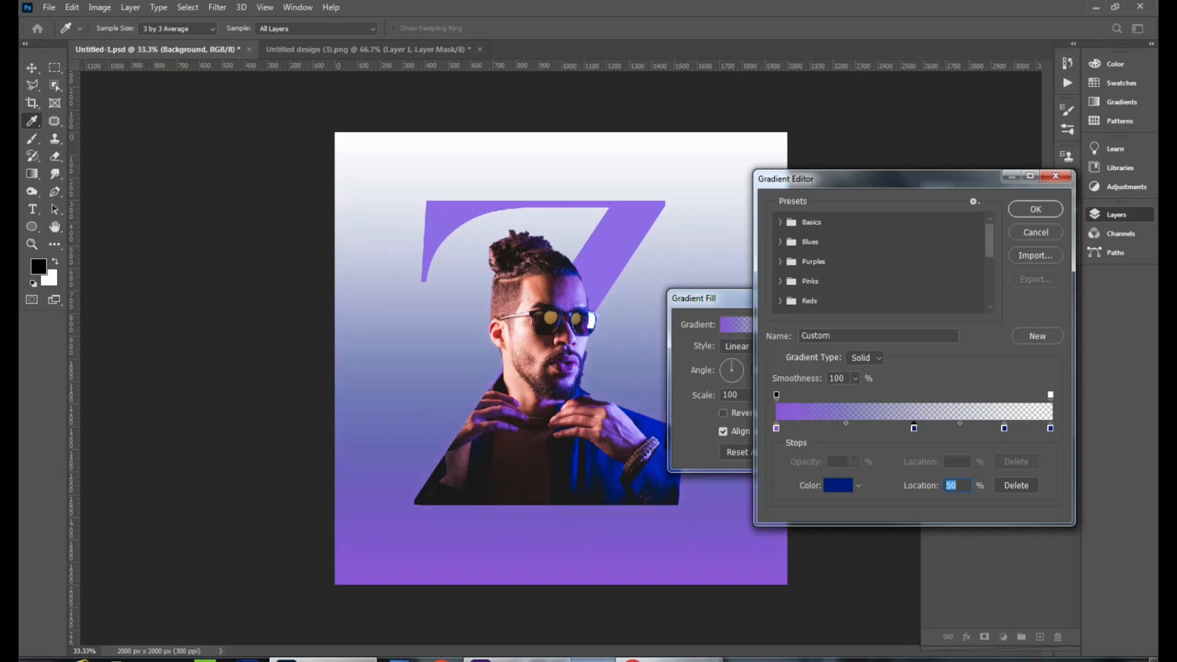
{"action": "left_click_drag", "start_coordinate": [914, 428], "coordinate": [947, 427]}
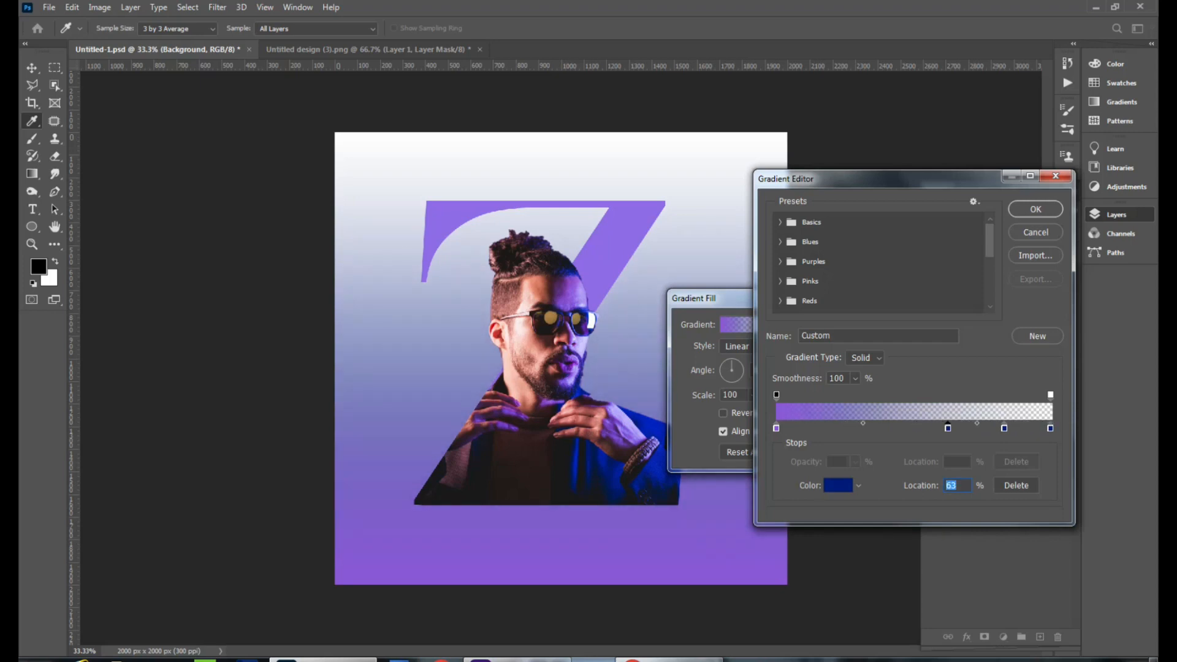
{"action": "left_click", "coordinate": [1035, 209]}
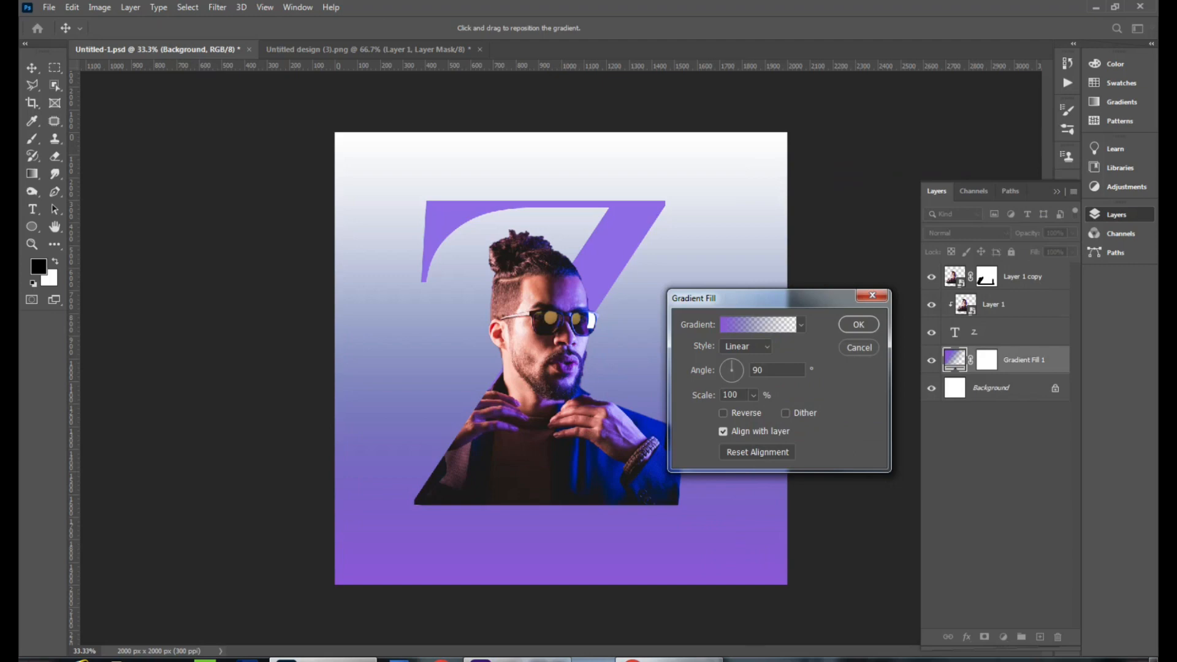
Change the gradient fill's style to Radial and reverse its direction
{"action": "left_click", "coordinate": [745, 346]}
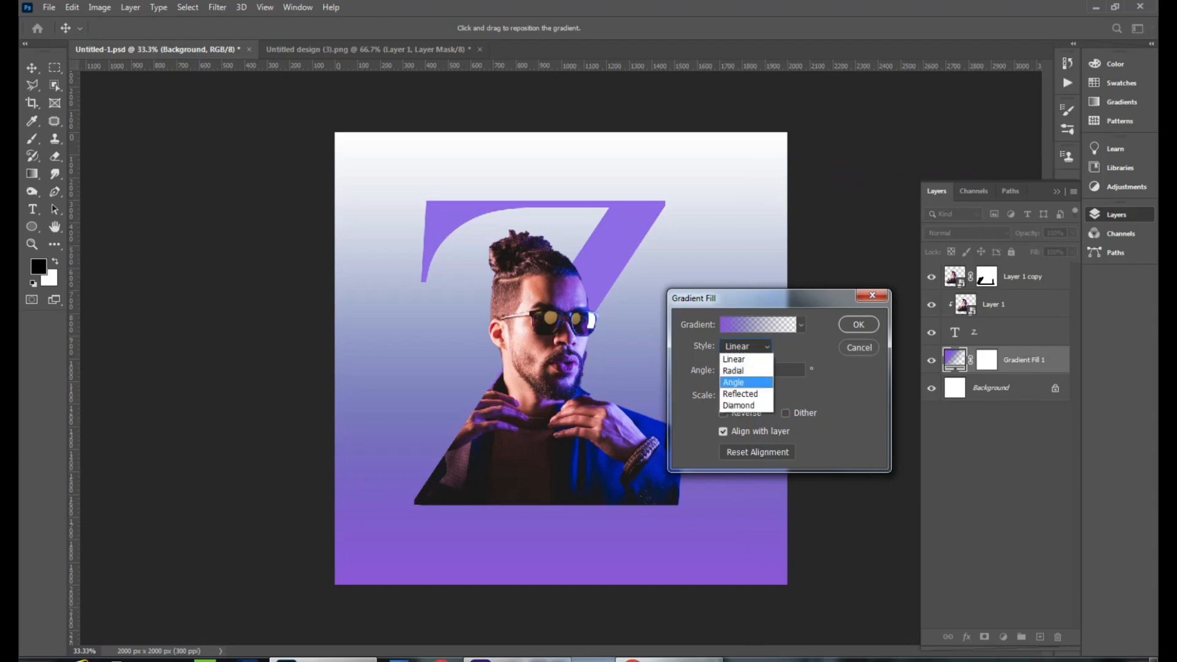
{"action": "left_click", "coordinate": [733, 370]}
{"action": "left_click", "coordinate": [724, 413]}
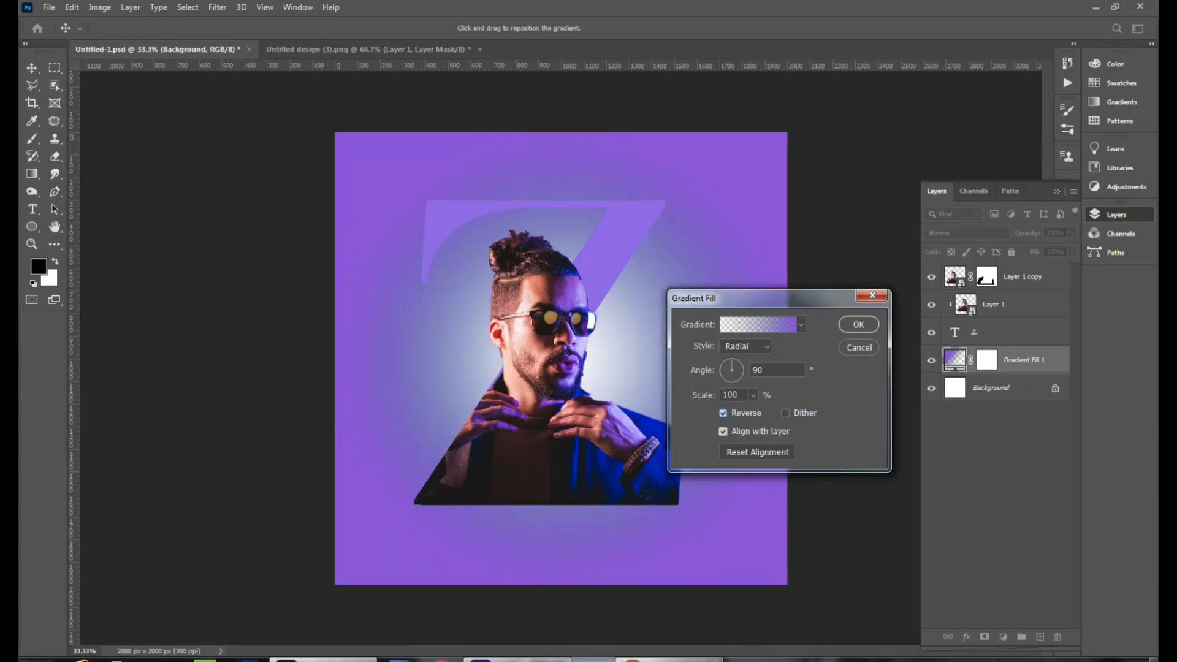
{"action": "key", "text": "Return"}
Apply Bevel & Emboss to the Z text layer and lower its Blend If This Layer white limit to 67
{"action": "left_click", "coordinate": [1012, 332]}
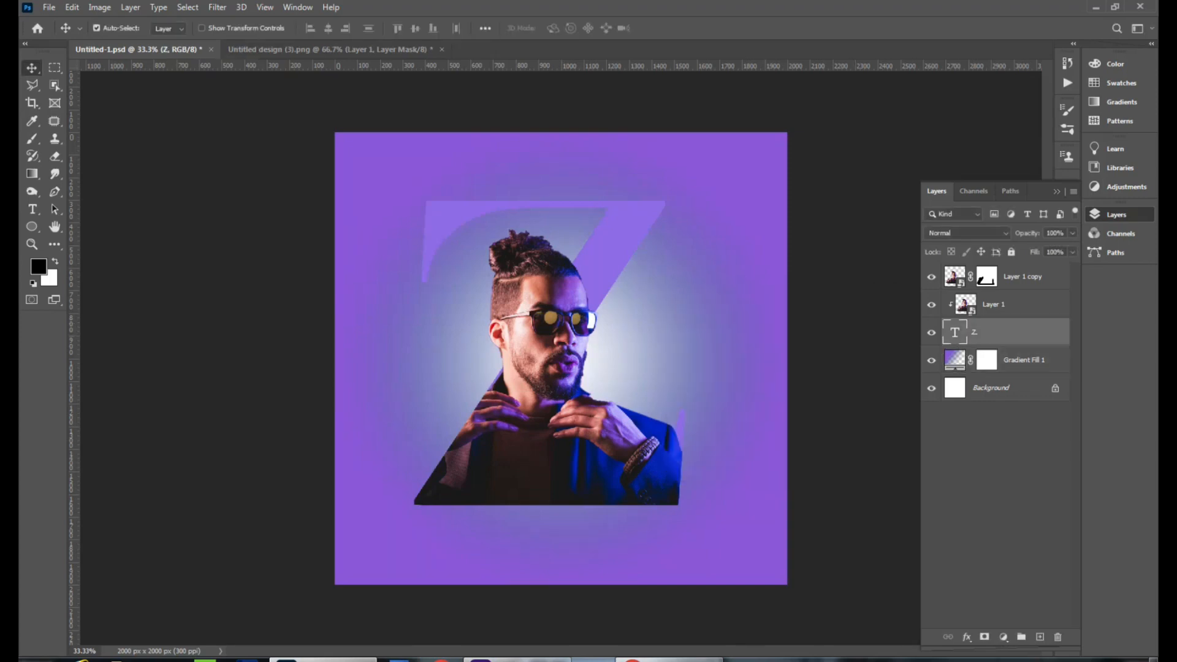
{"action": "right_click", "coordinate": [1012, 331]}
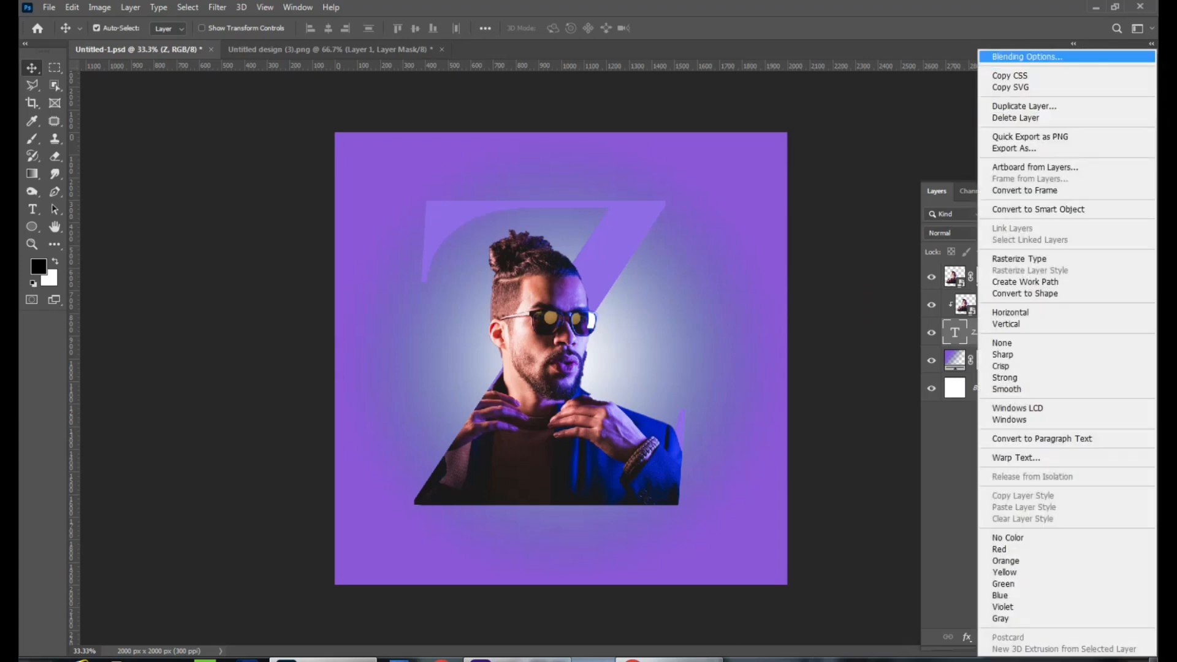
{"action": "left_click", "coordinate": [1012, 58]}
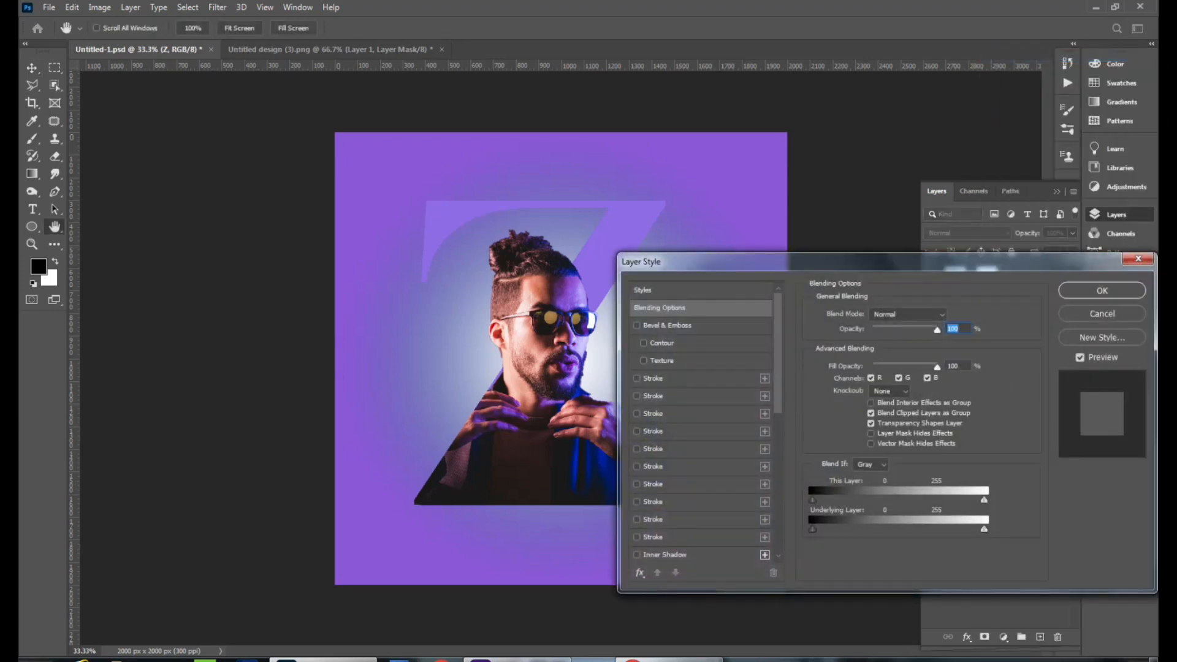
{"action": "left_click_drag", "start_coordinate": [886, 261], "coordinate": [915, 267]}
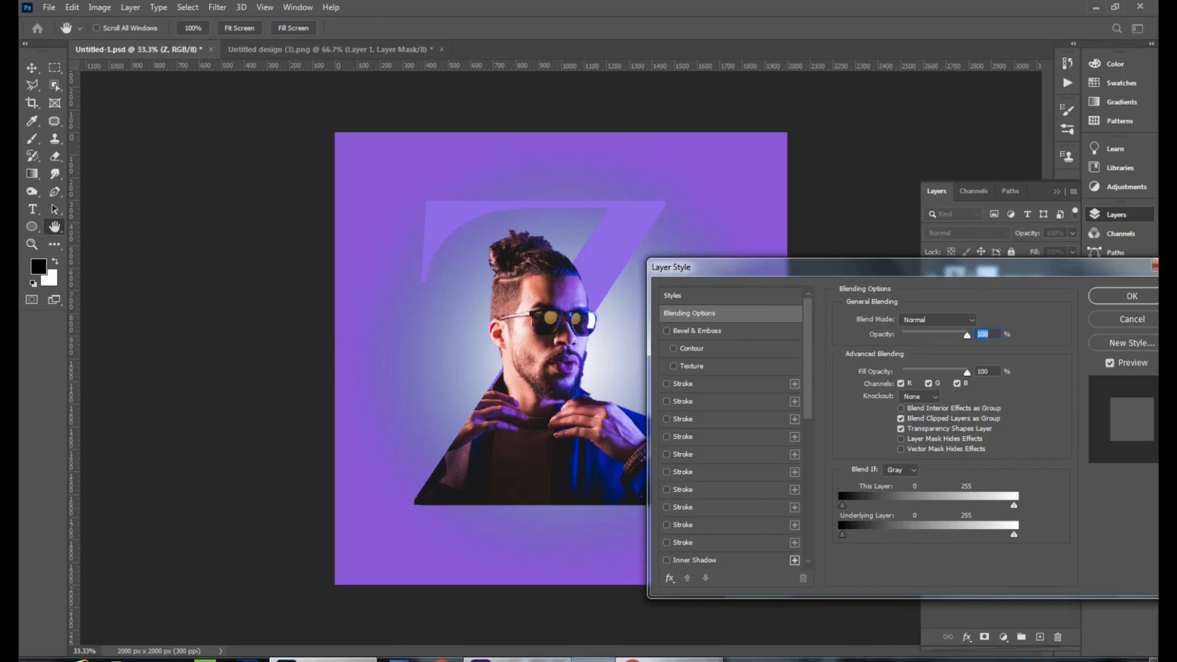
{"action": "left_click", "coordinate": [666, 330]}
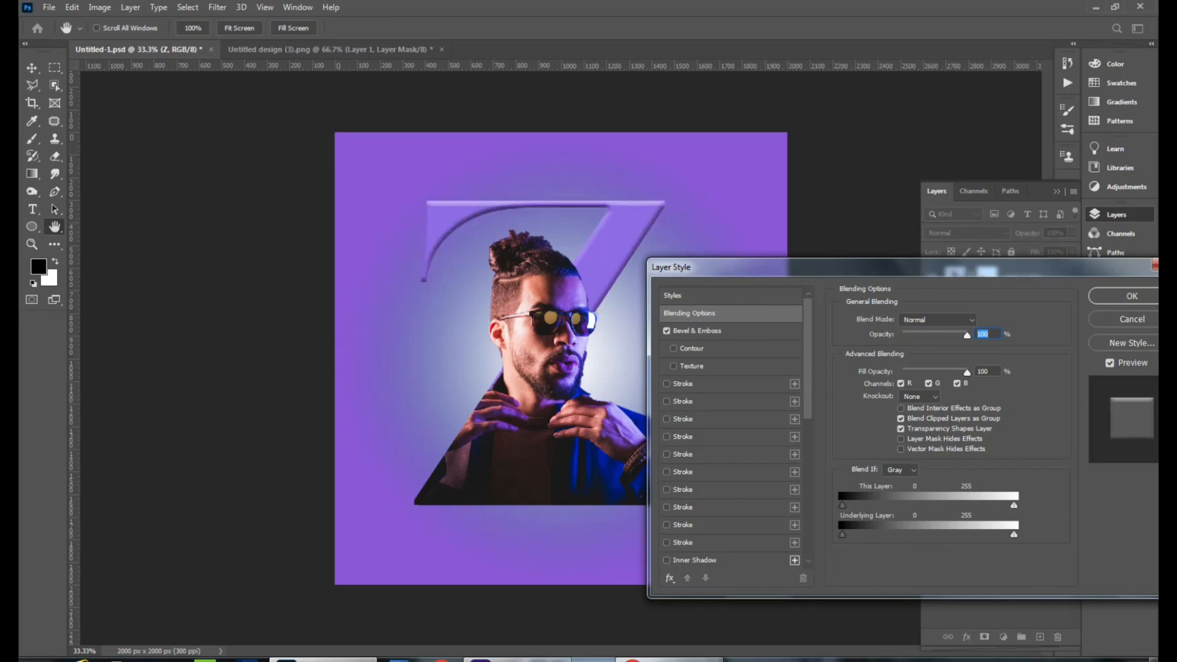
{"action": "left_click_drag", "start_coordinate": [1014, 505], "coordinate": [887, 505]}
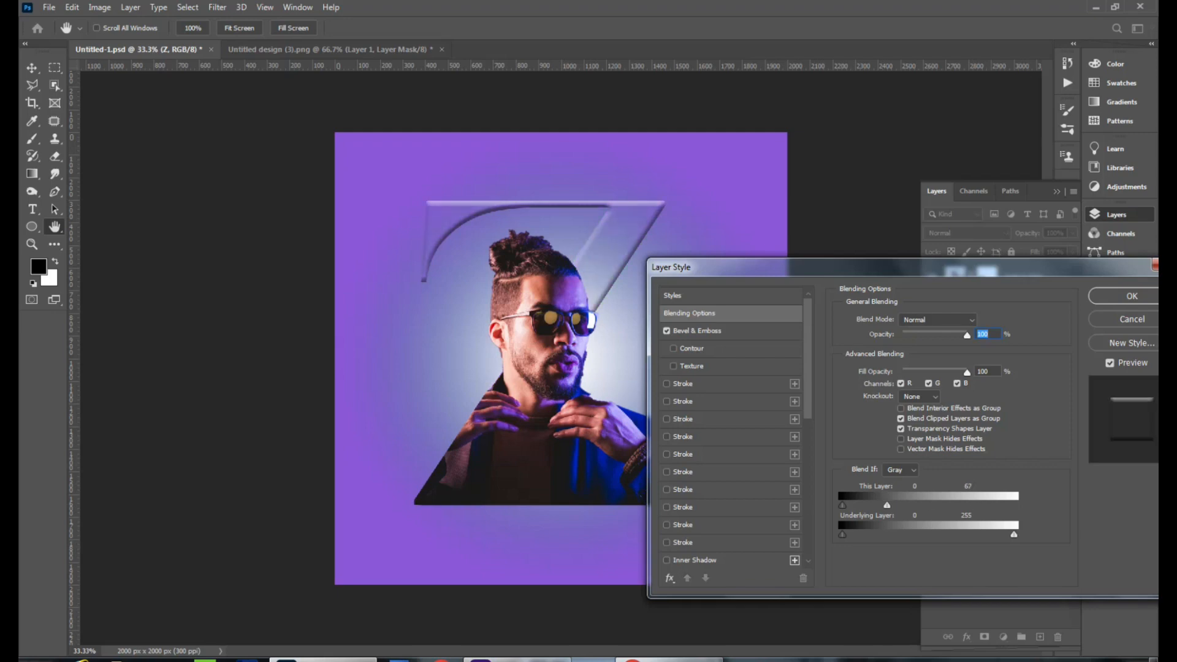
{"action": "key", "text": "Return"}
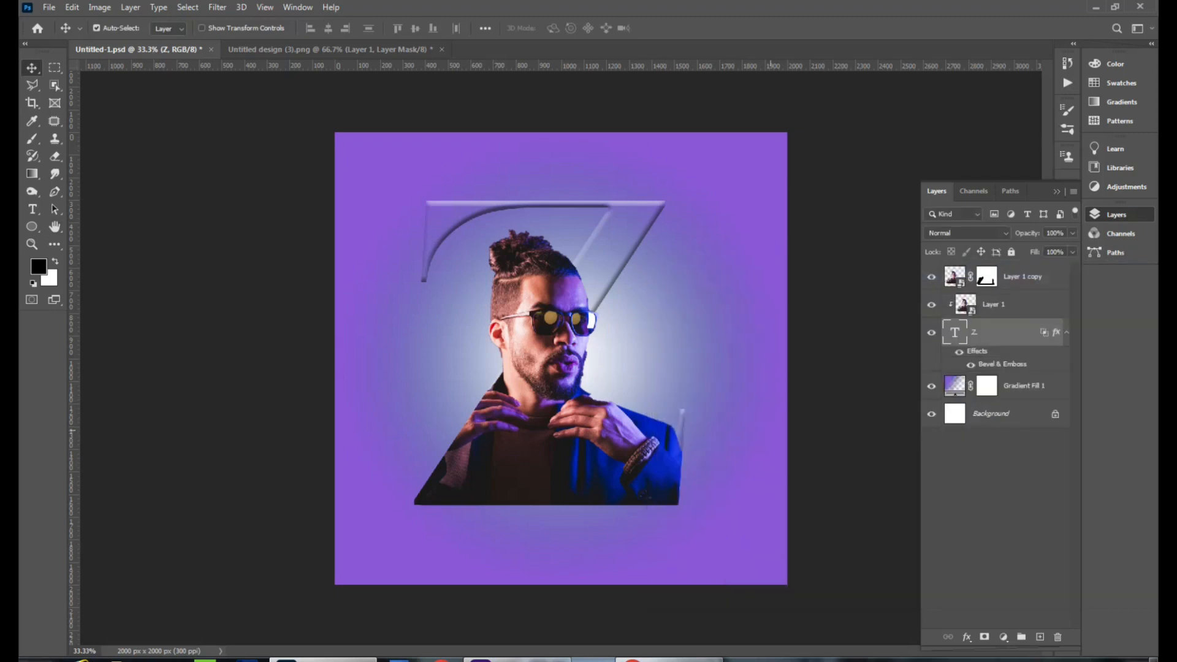
{"action": "key", "text": "ctrl+minus"}
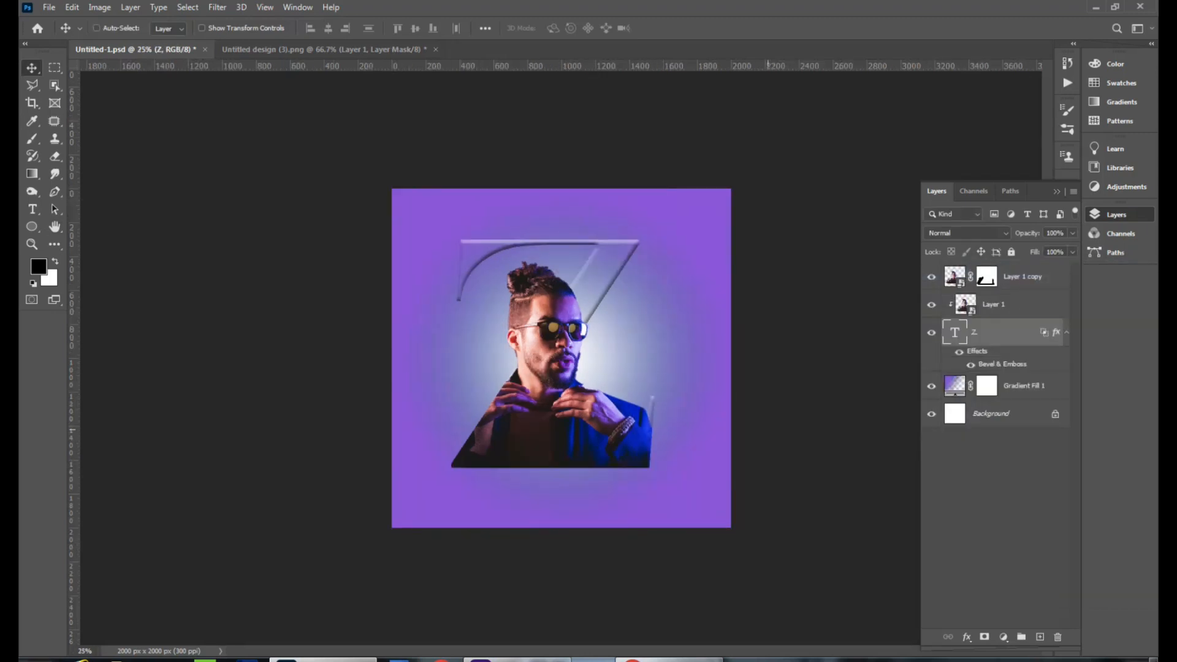
{"action": "key", "text": "ctrl+minus"}
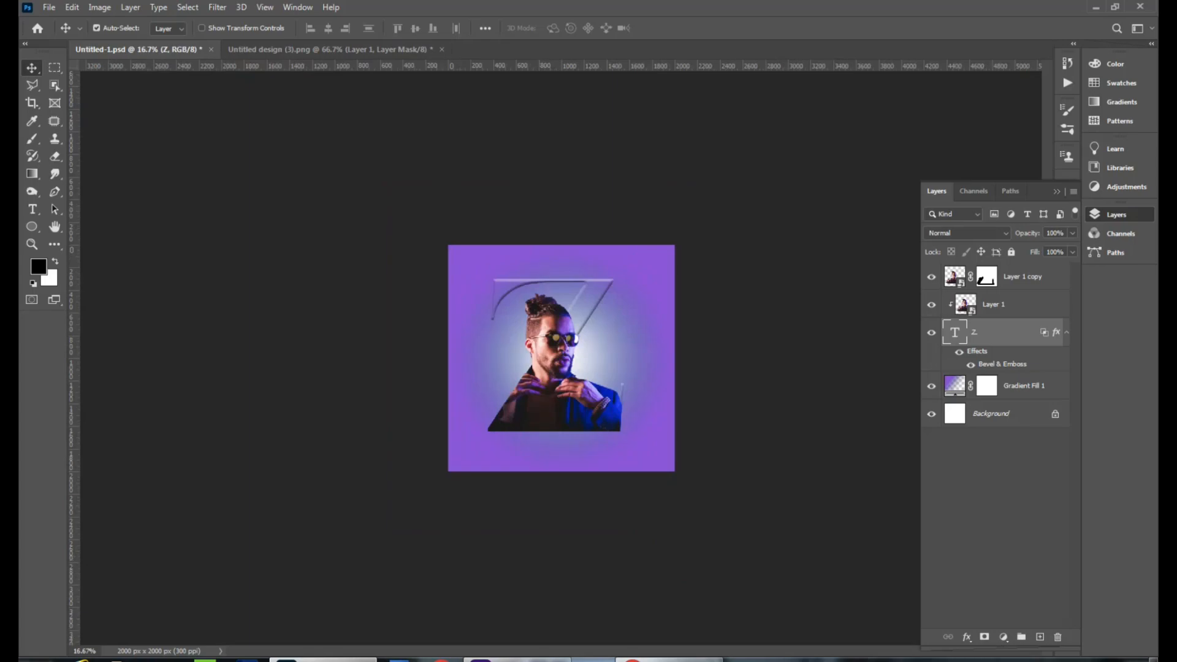